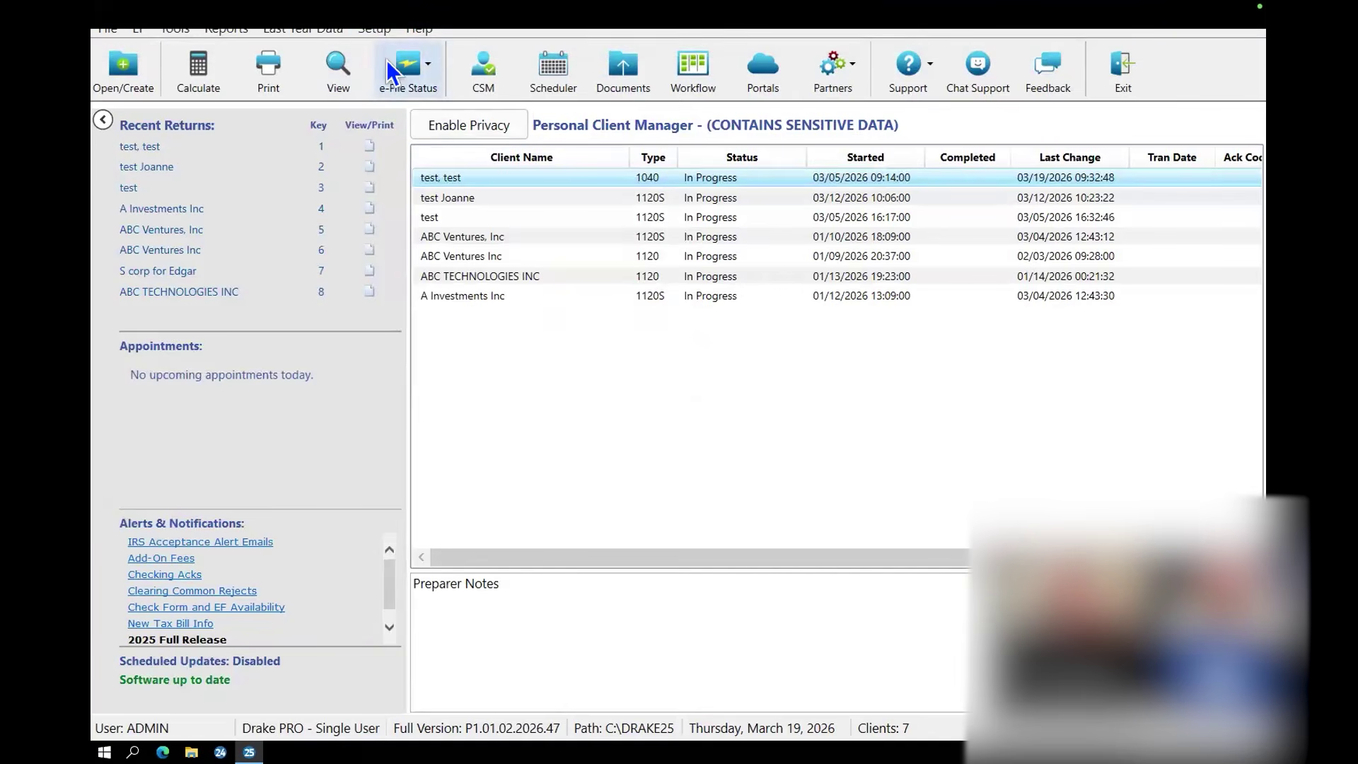
# Step: Open the Setup menu from the Personal Client Manager
pyautogui.click(376, 32)
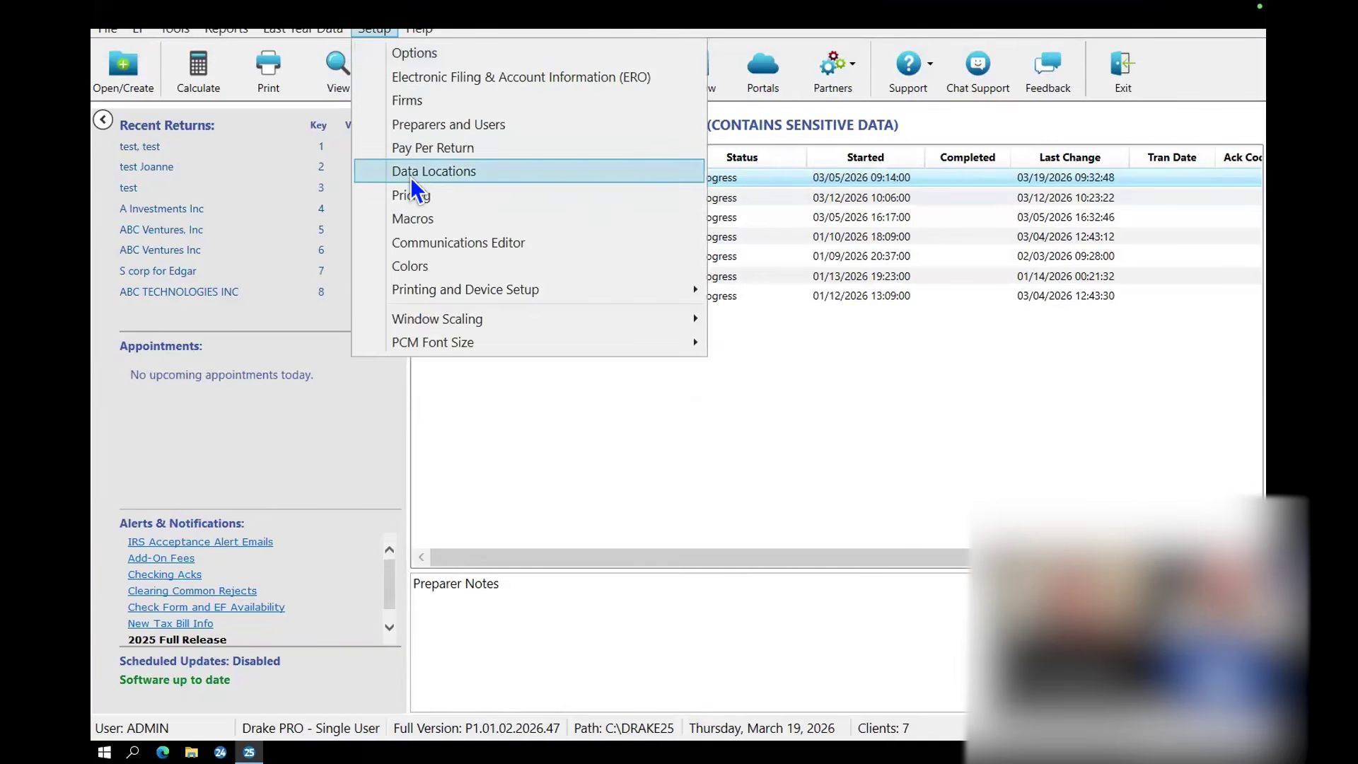
pyautogui.click(410, 215)
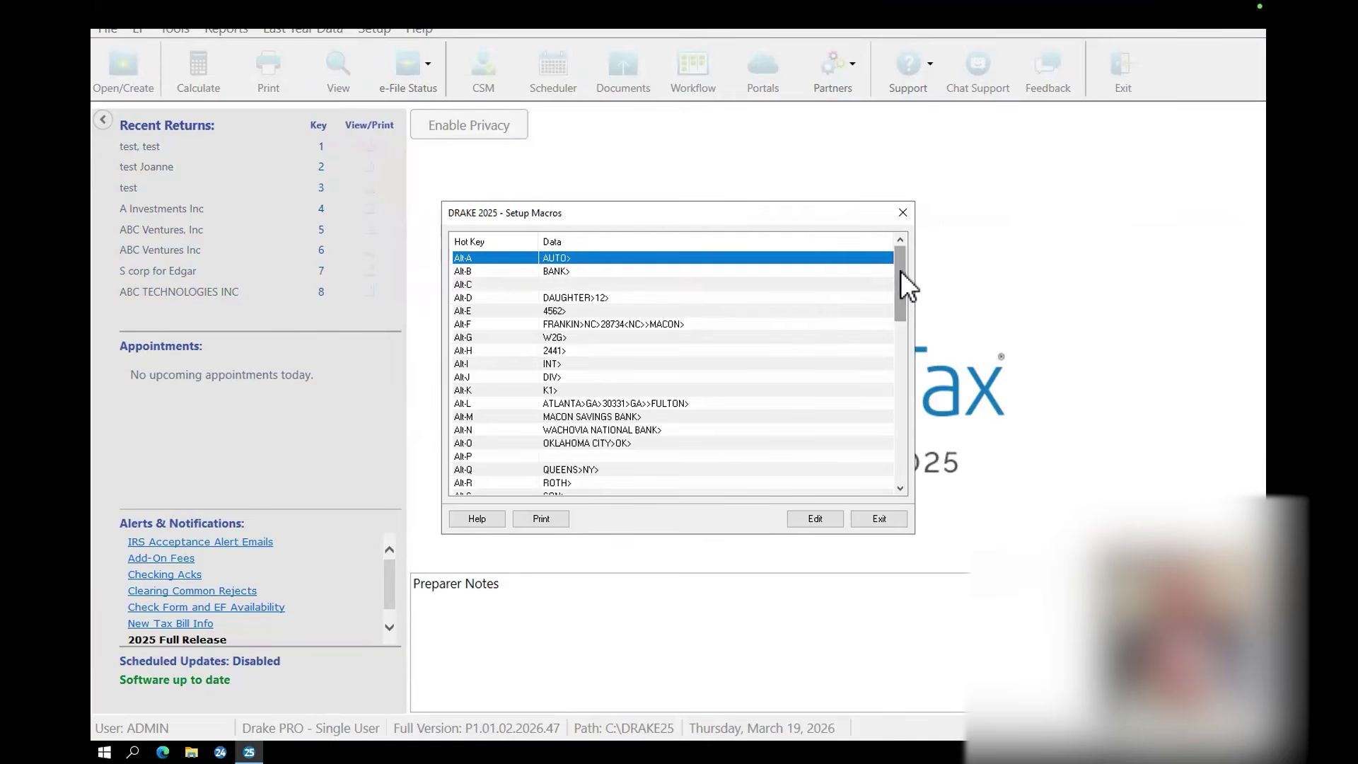
pyautogui.moveTo(900, 277); pyautogui.dragTo(931, 245)
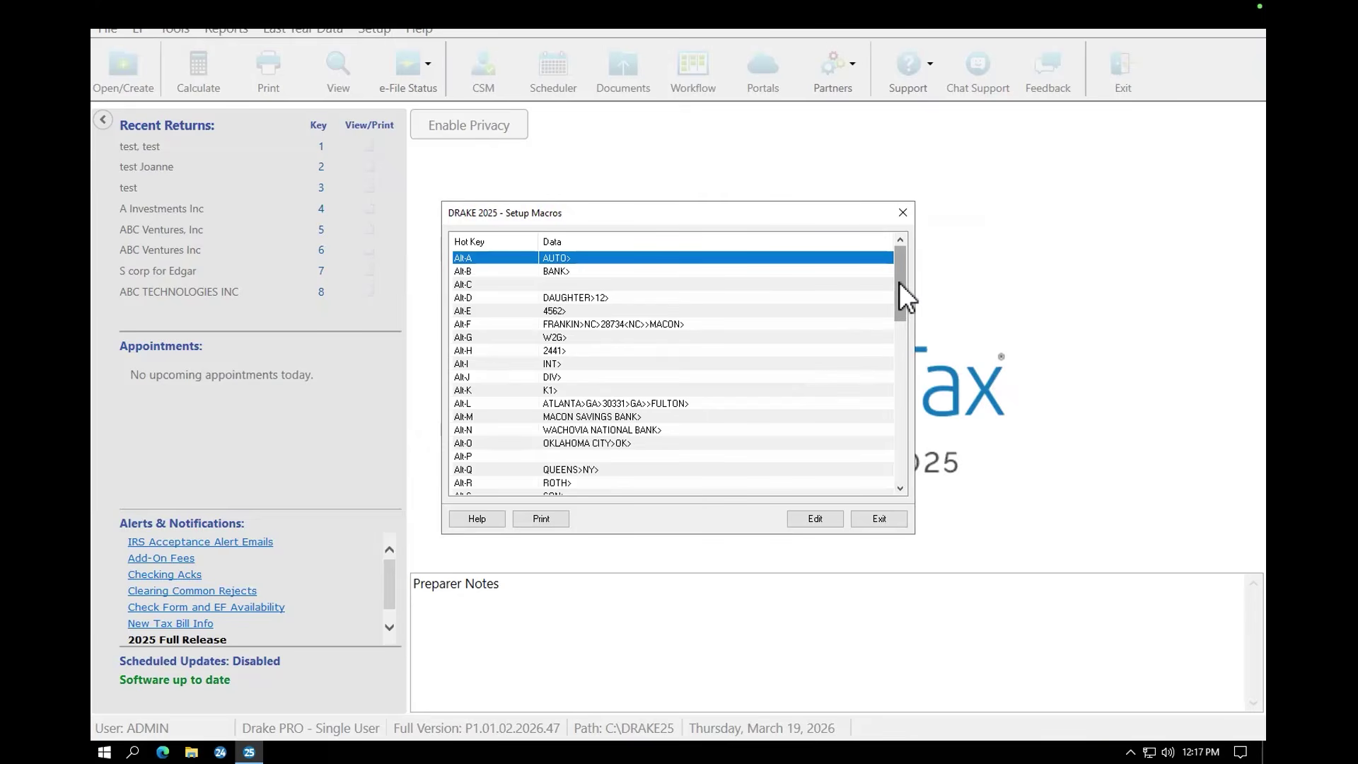
pyautogui.click(903, 212)
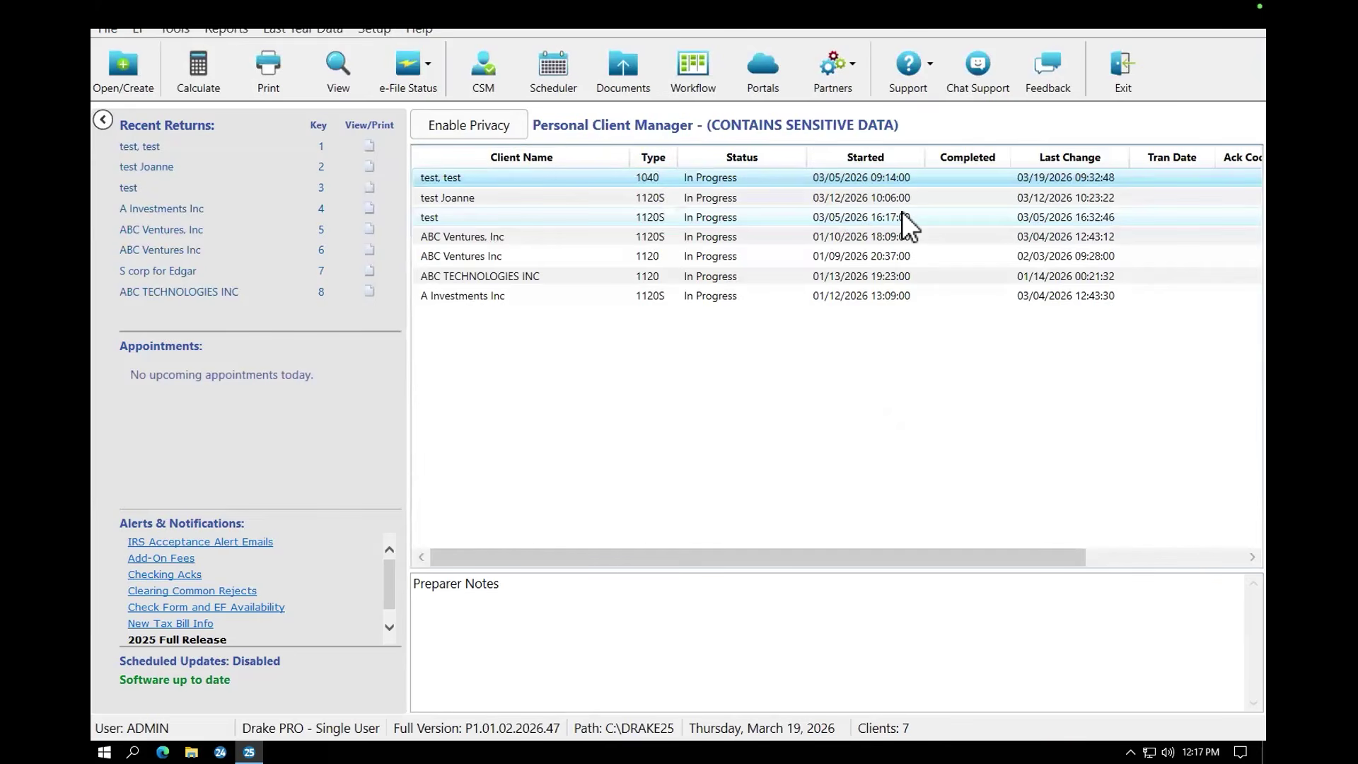
# Step: Open the test, test client's return from its Client Quick View summary
pyautogui.doubleClick(736, 180)
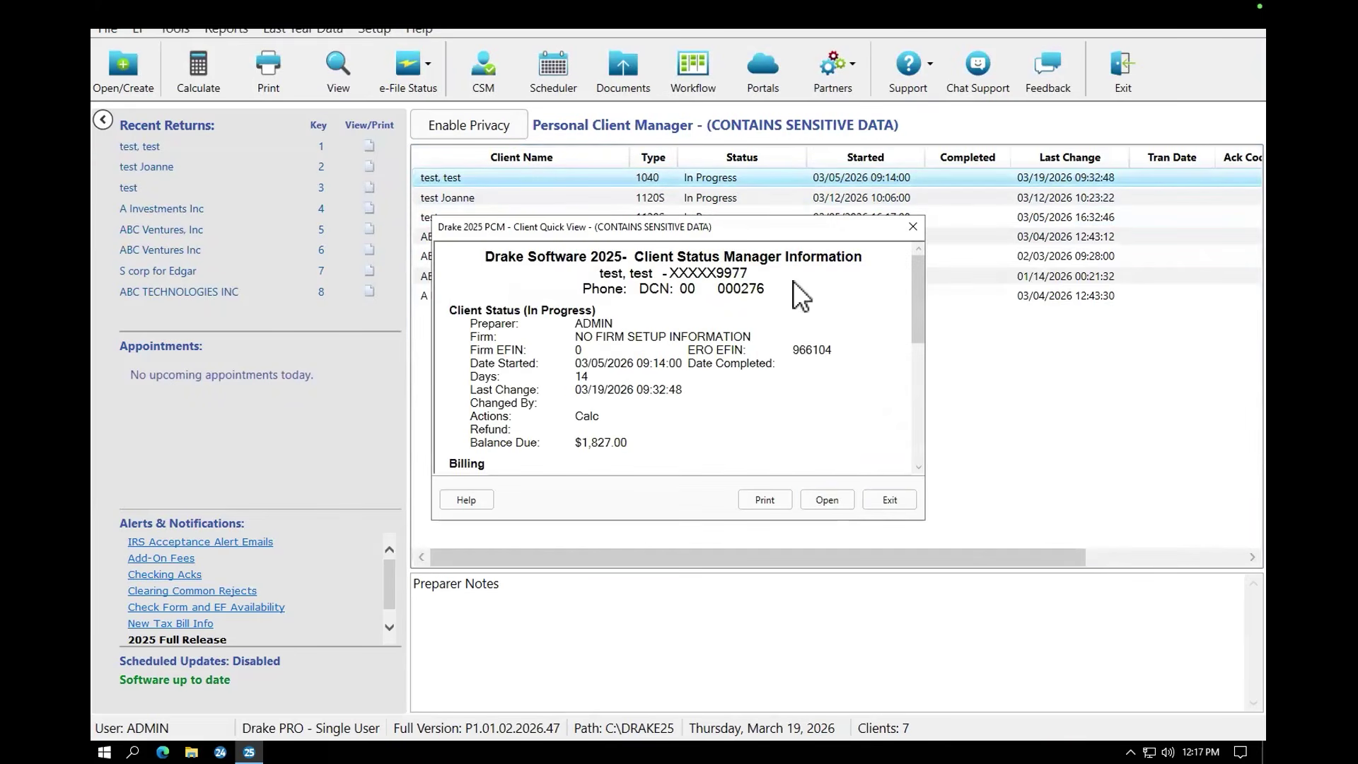
pyautogui.click(826, 499)
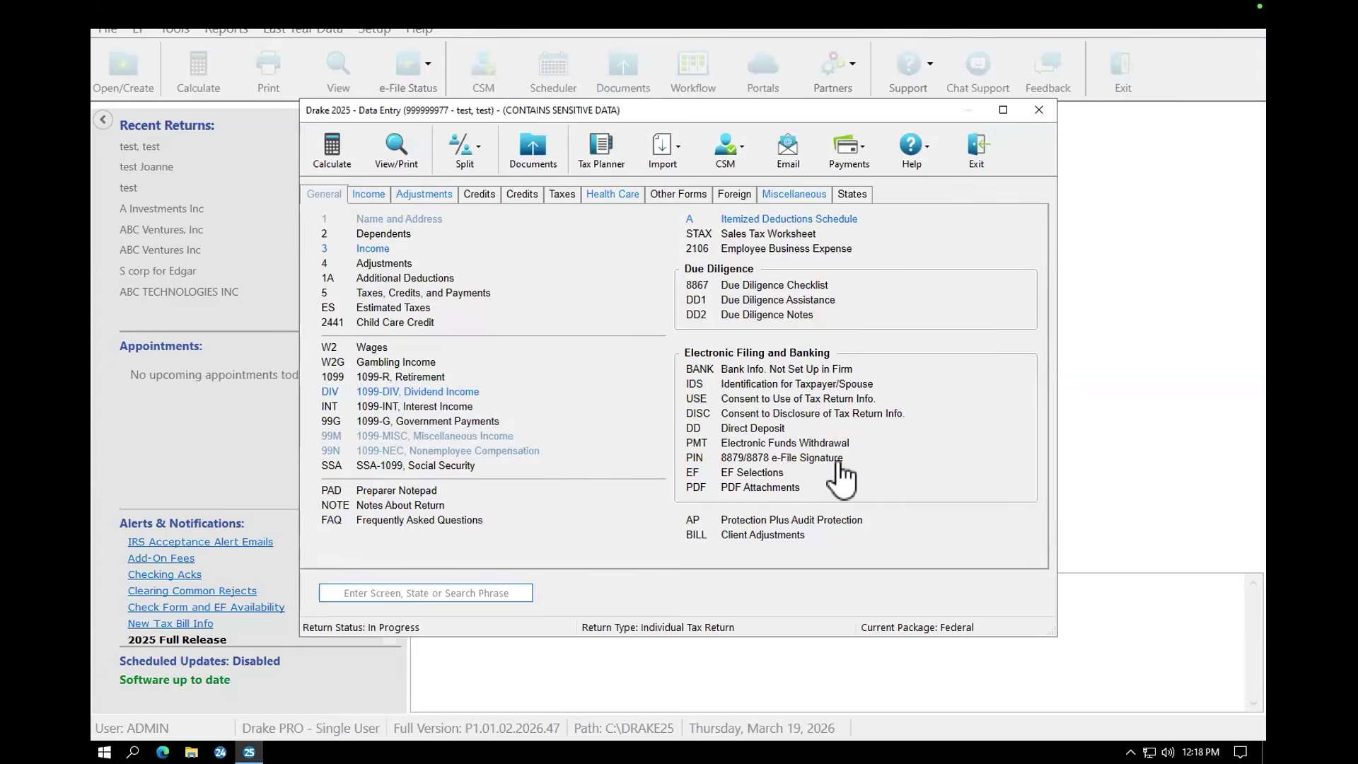
# Step: On the 8879 PIN screen, enter date 03-19-2026 and the taxpayer's PIN
pyautogui.click(776, 460)
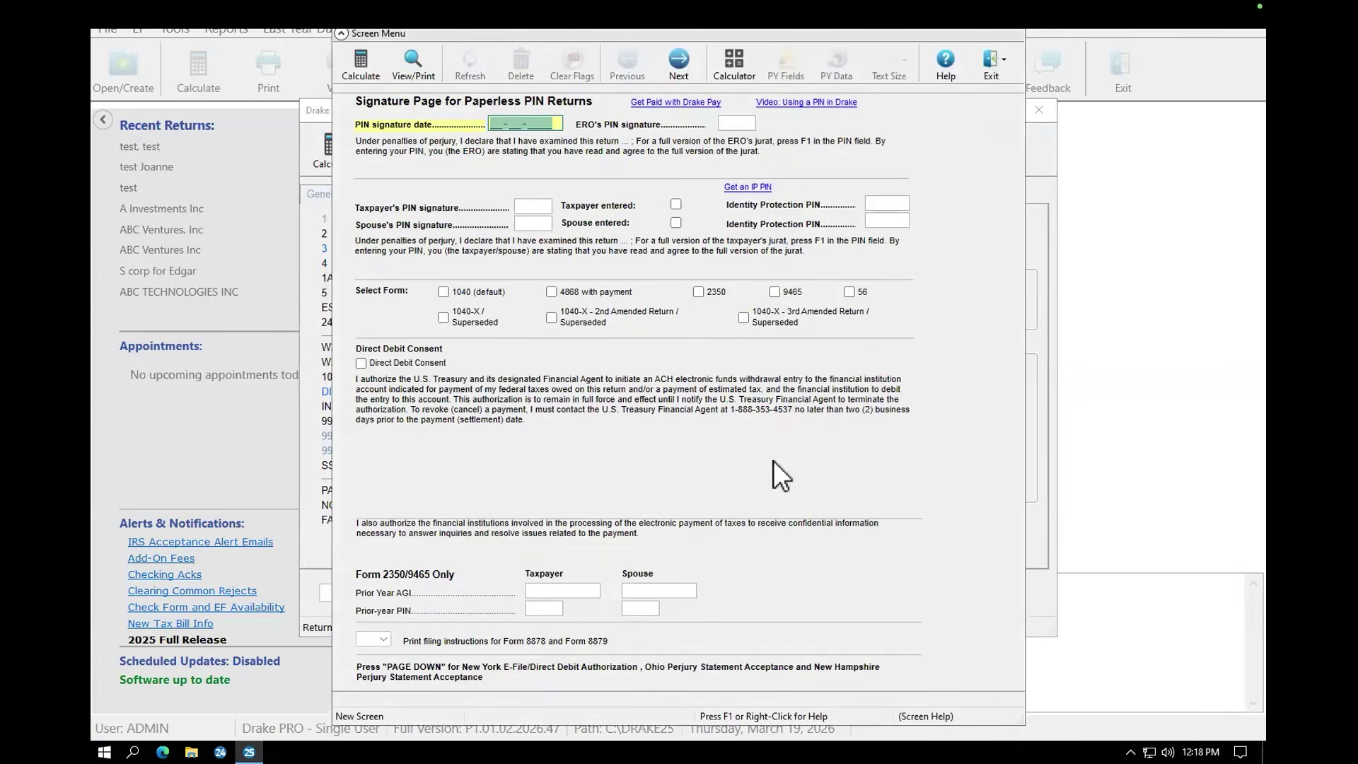
pyautogui.click(503, 126)
pyautogui.write('03-19-202')
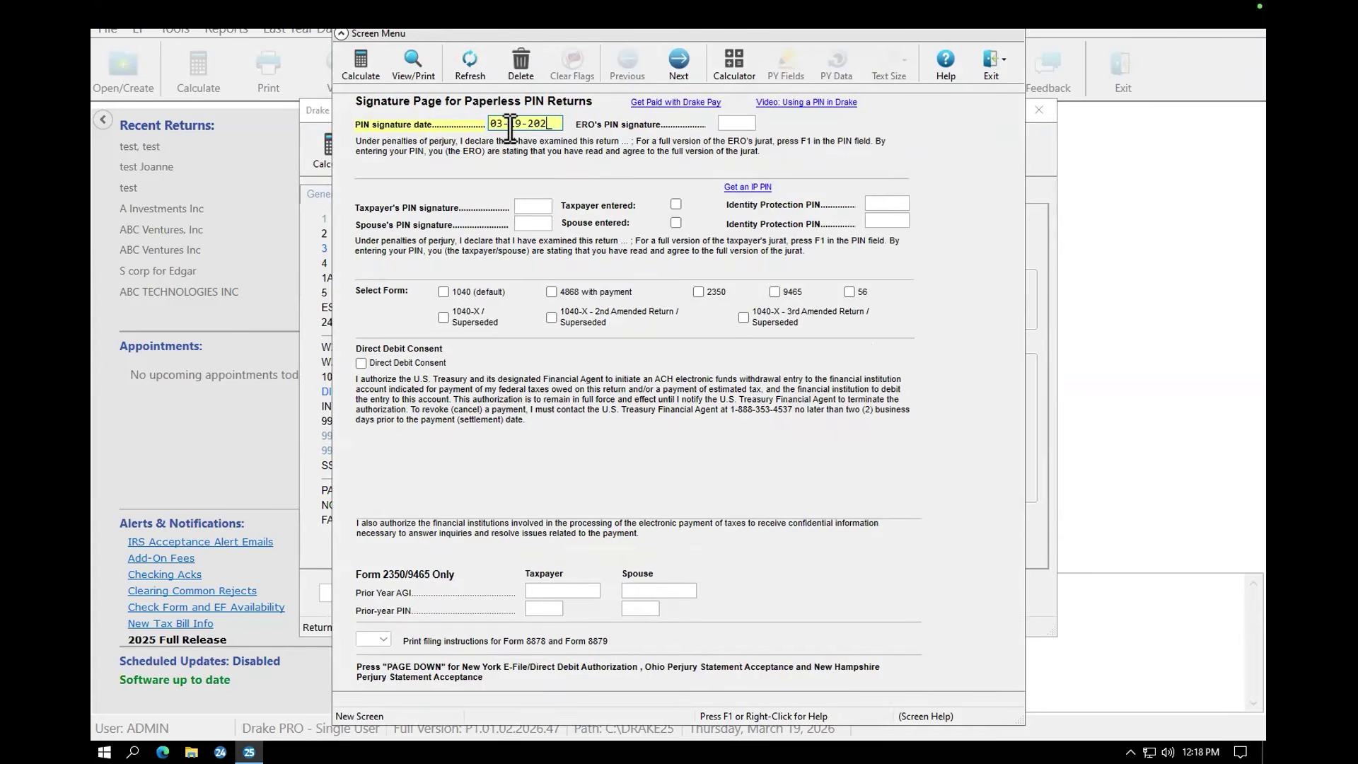
pyautogui.write('6')
pyautogui.click(532, 204)
pyautogui.write('61858')
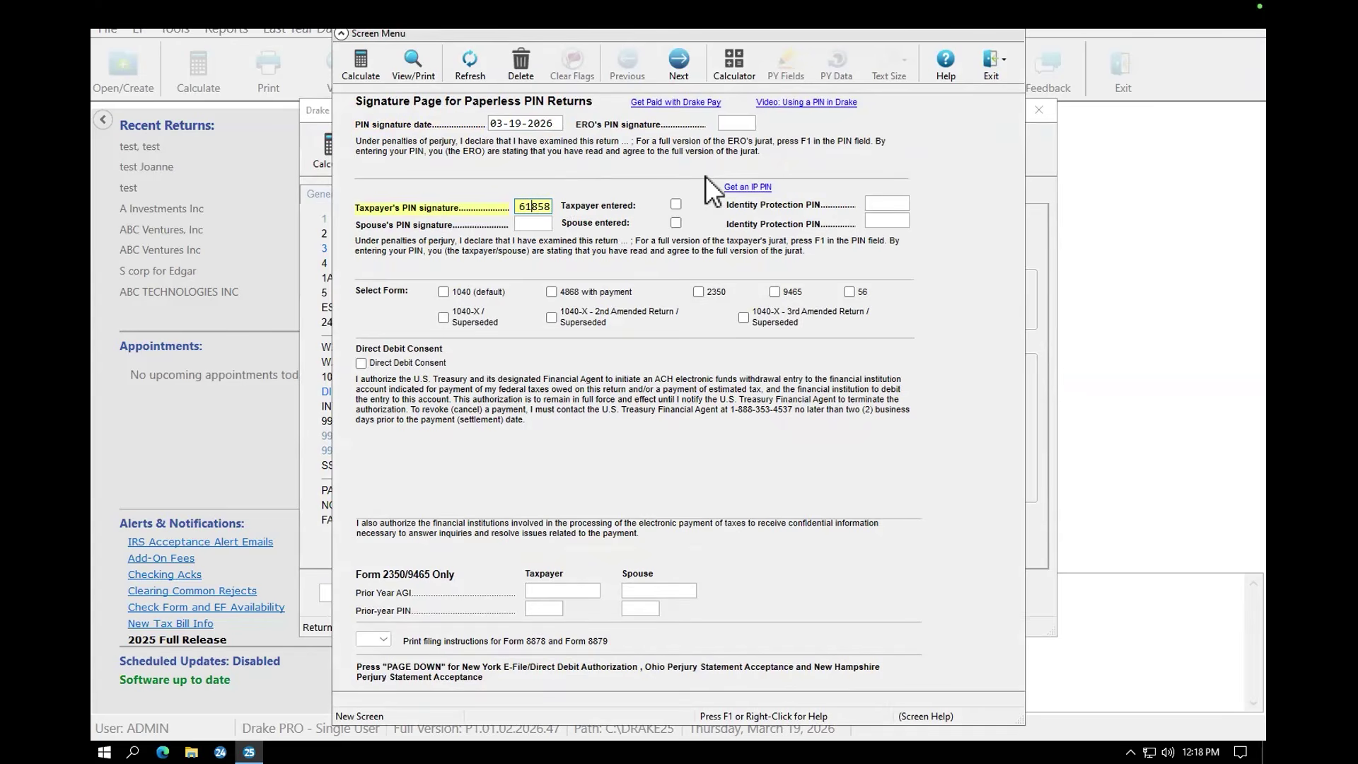
pyautogui.click(736, 123)
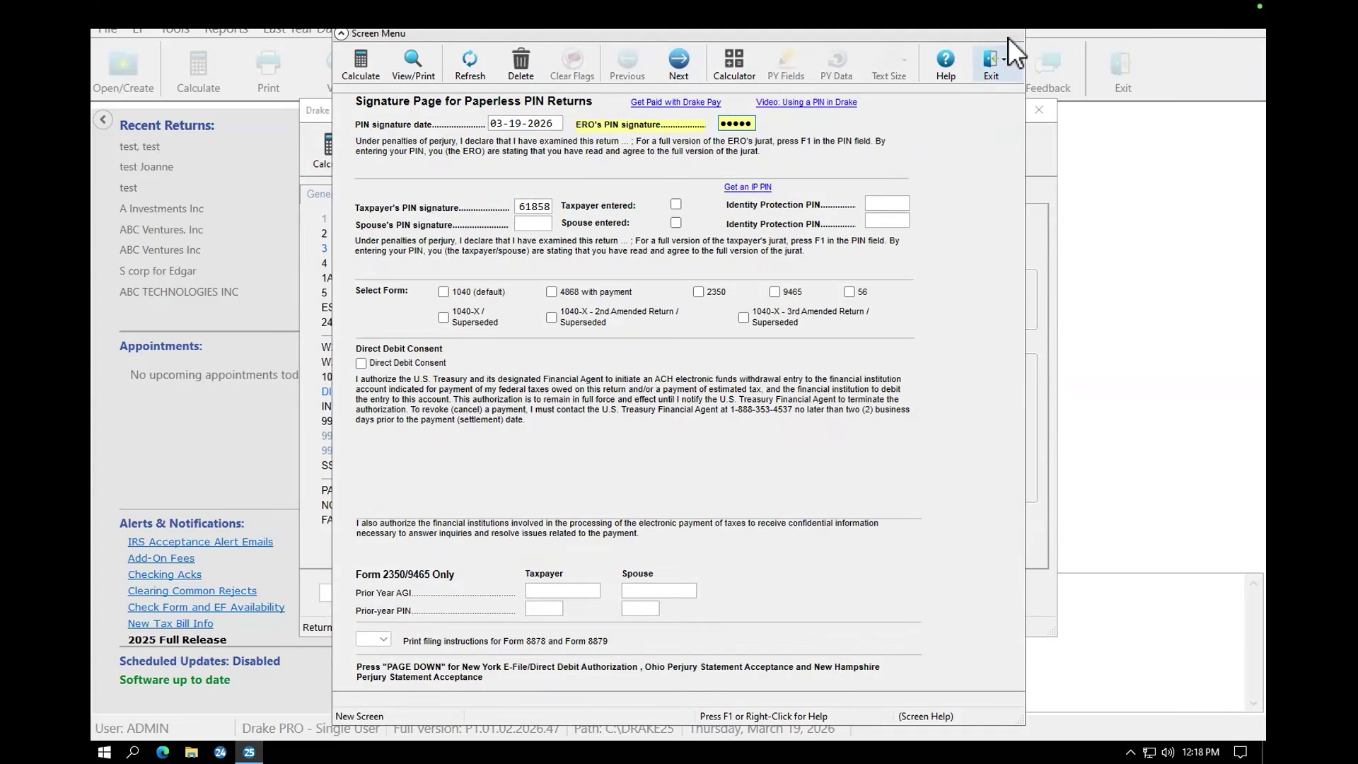
# Step: Delete the entire PIN signature screen and confirm the deletion
pyautogui.rightClick(969, 152)
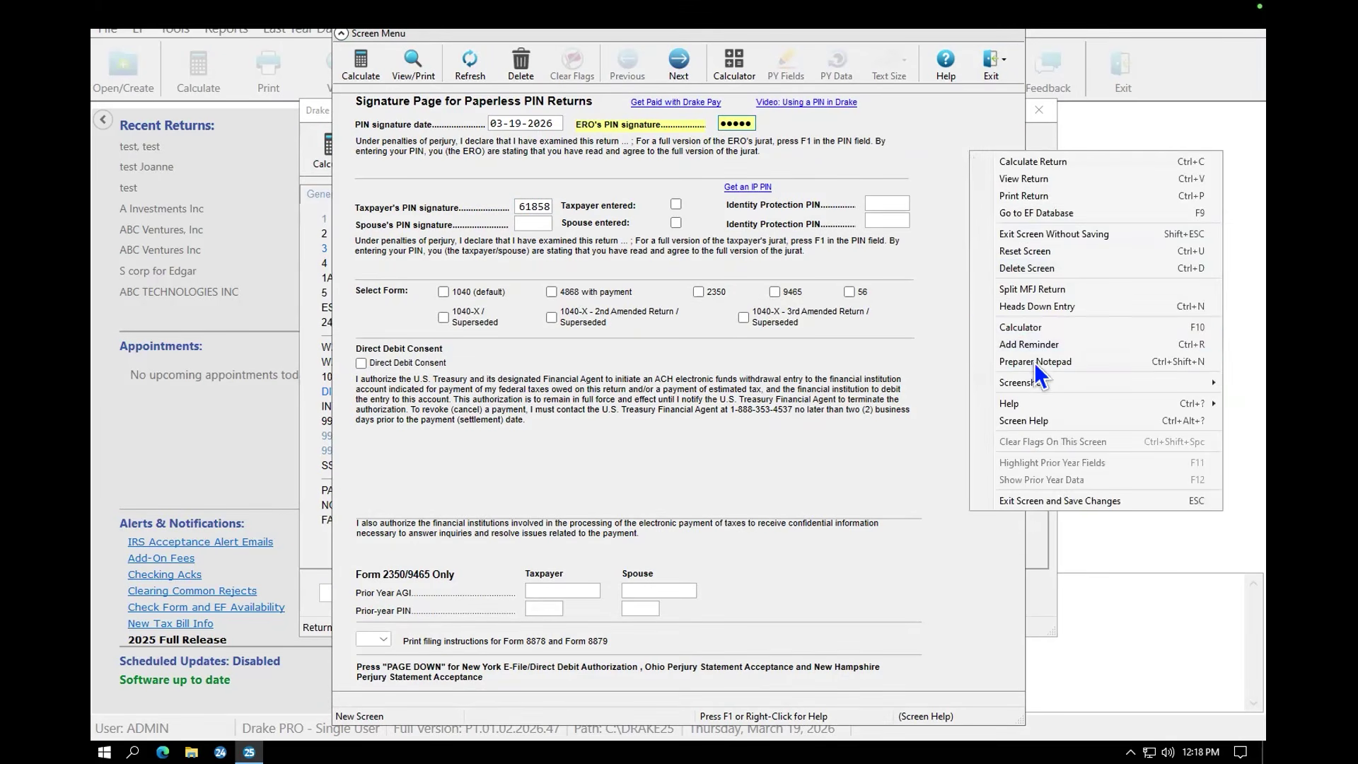
pyautogui.click(1039, 268)
pyautogui.click(619, 408)
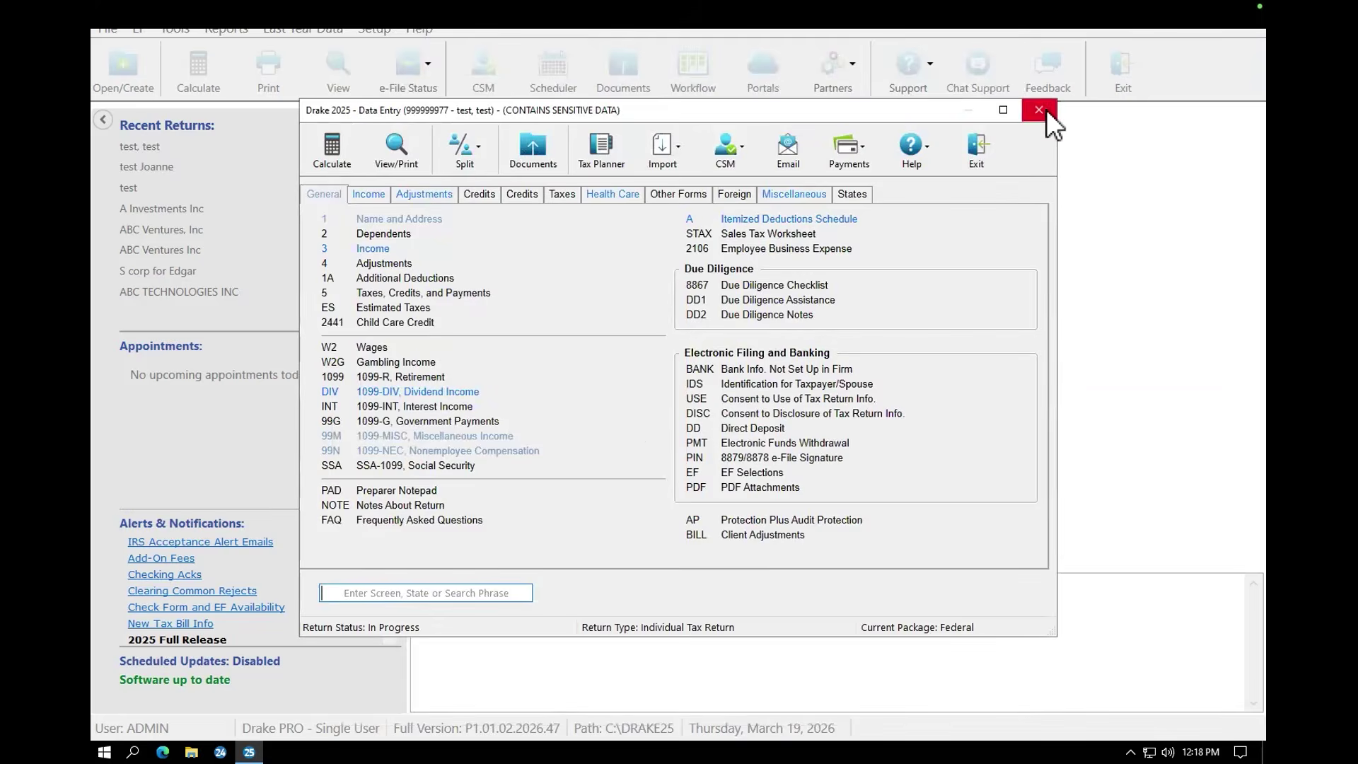
# Step: Close the return and Calculation Results, then open the blank Alt-P macro in Setup > Macros
pyautogui.click(1039, 110)
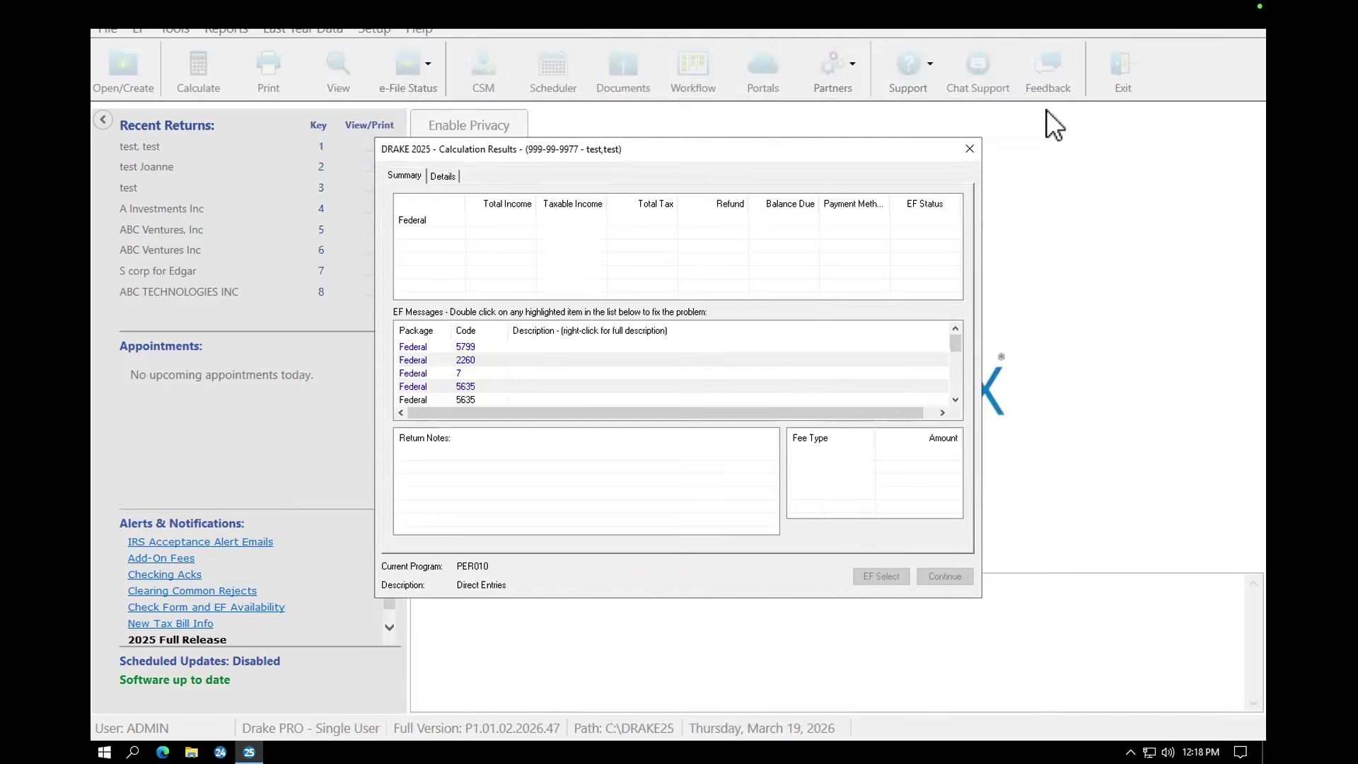
pyautogui.click(968, 148)
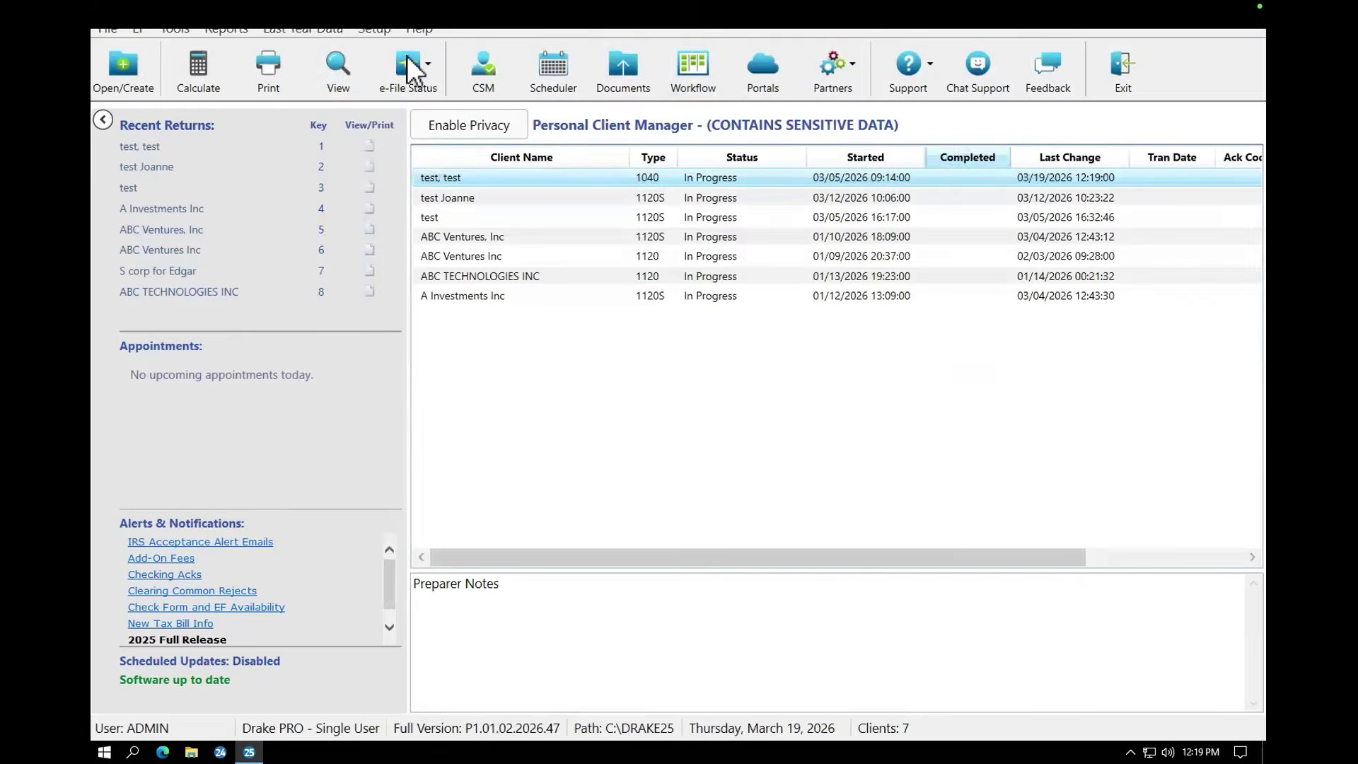
pyautogui.click(375, 31)
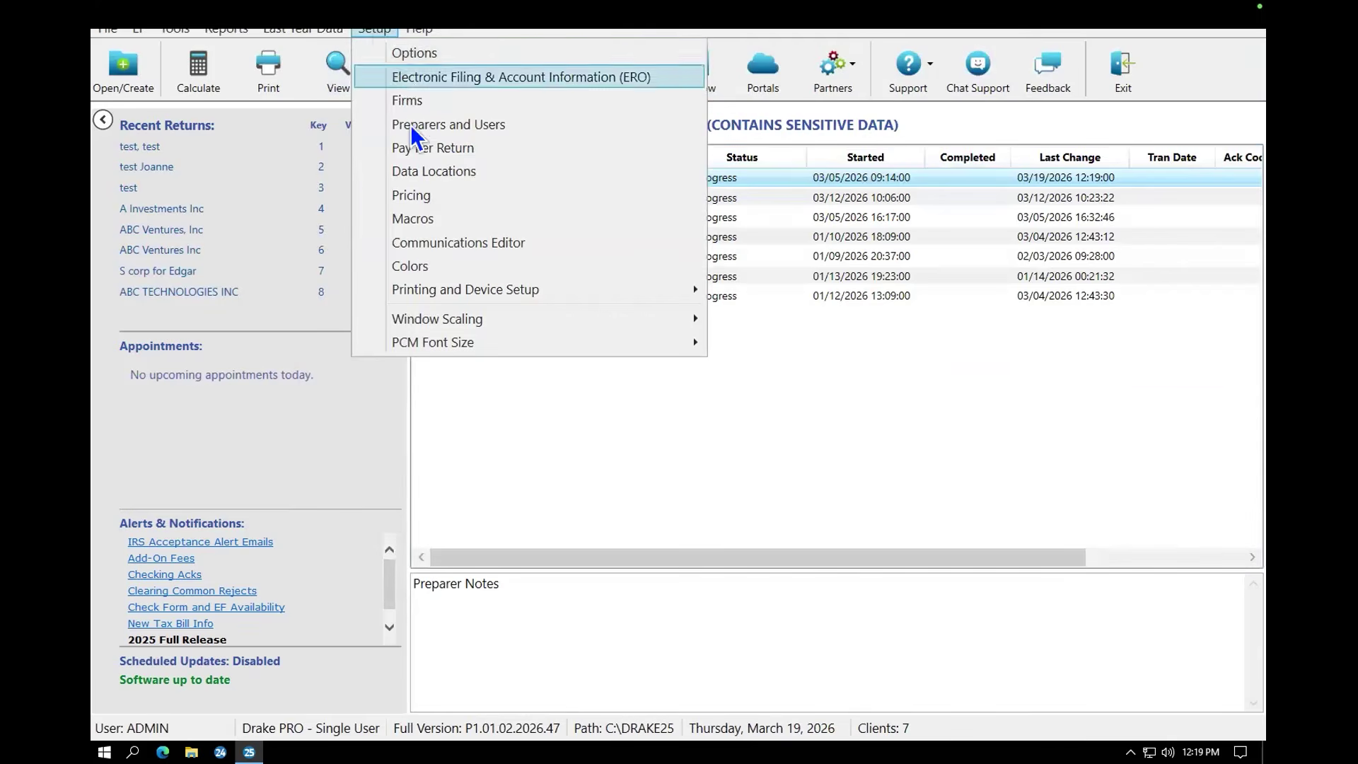
pyautogui.click(409, 219)
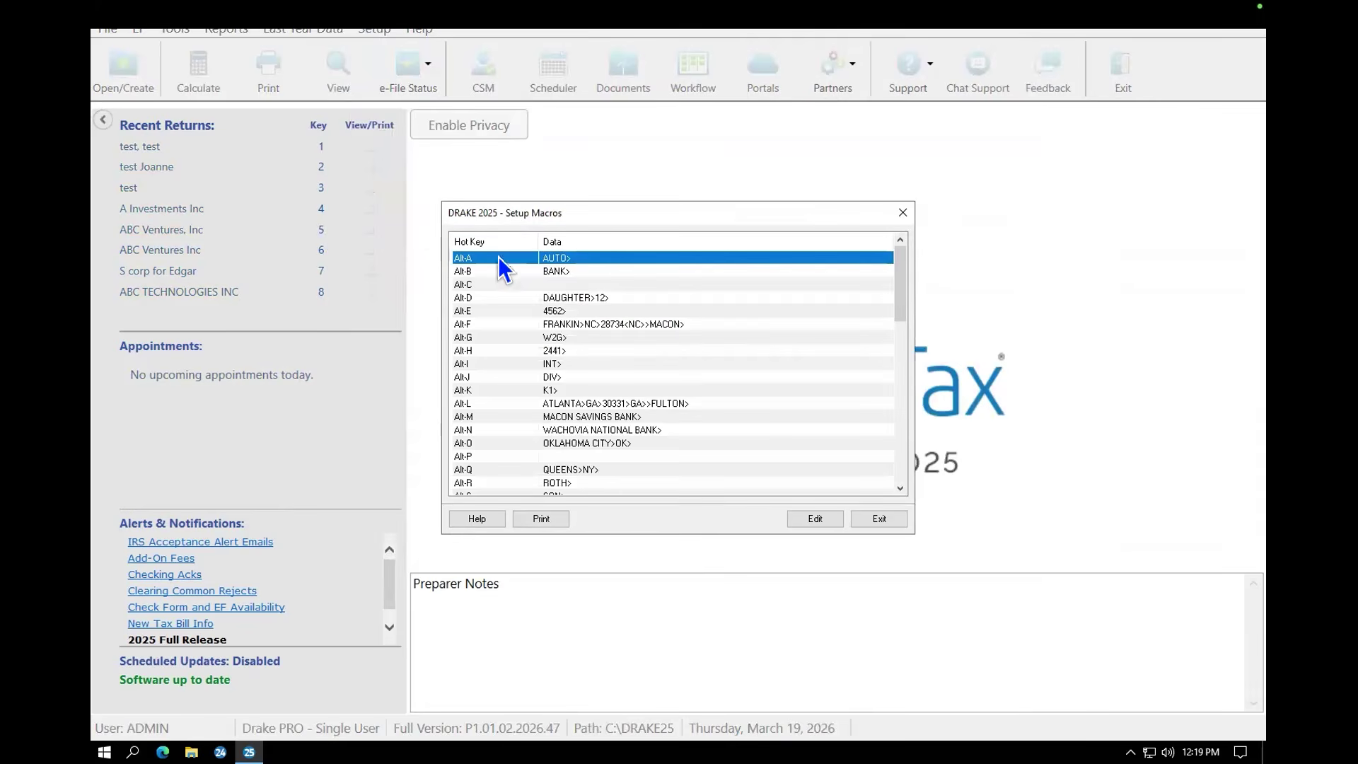
pyautogui.moveTo(897, 291); pyautogui.dragTo(893, 321)
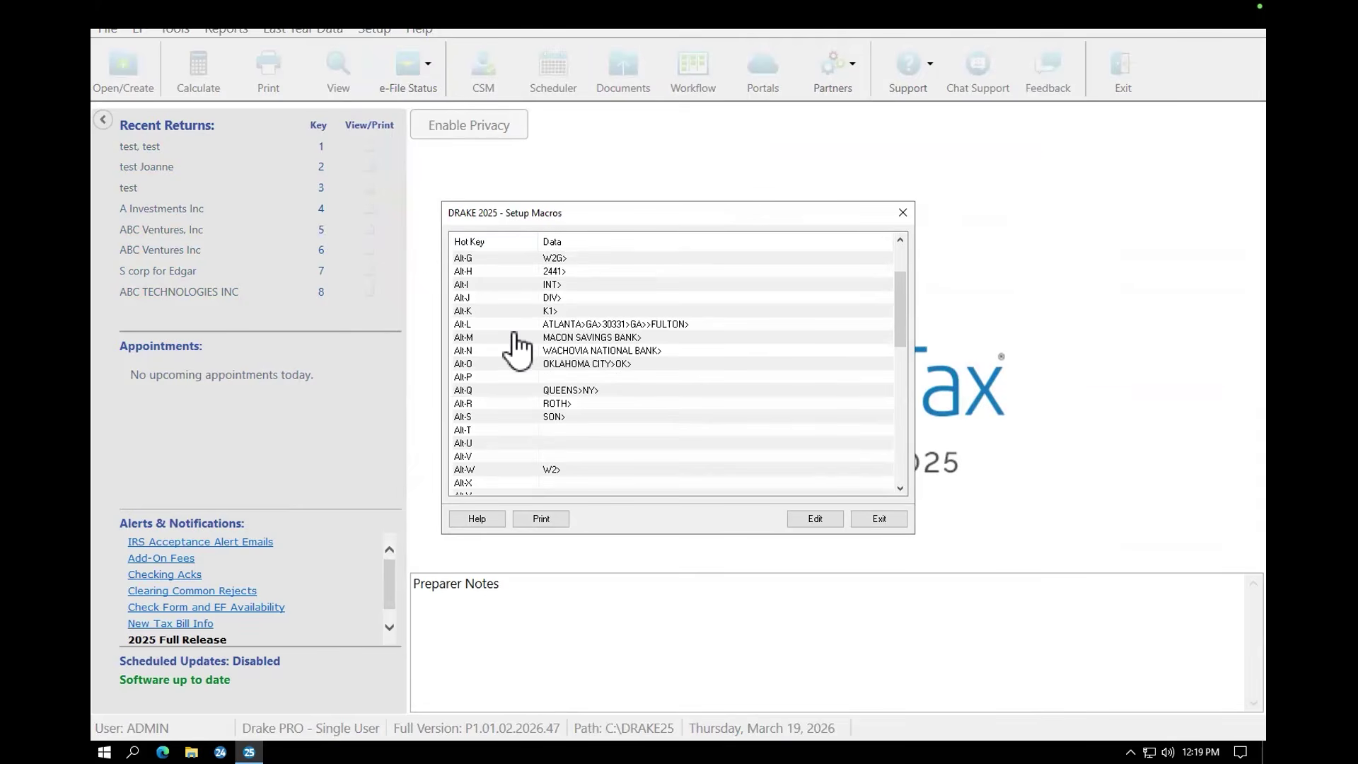
pyautogui.click(486, 378)
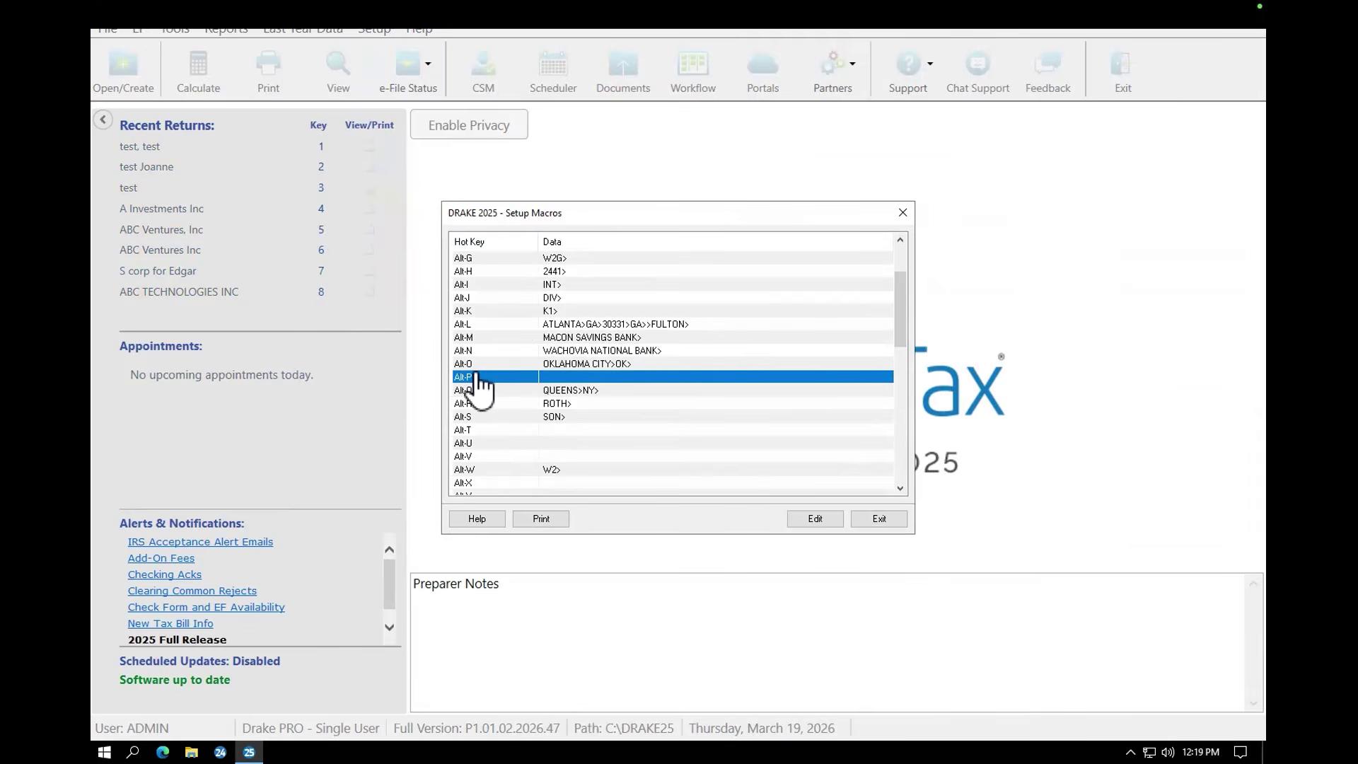
pyautogui.doubleClick(478, 379)
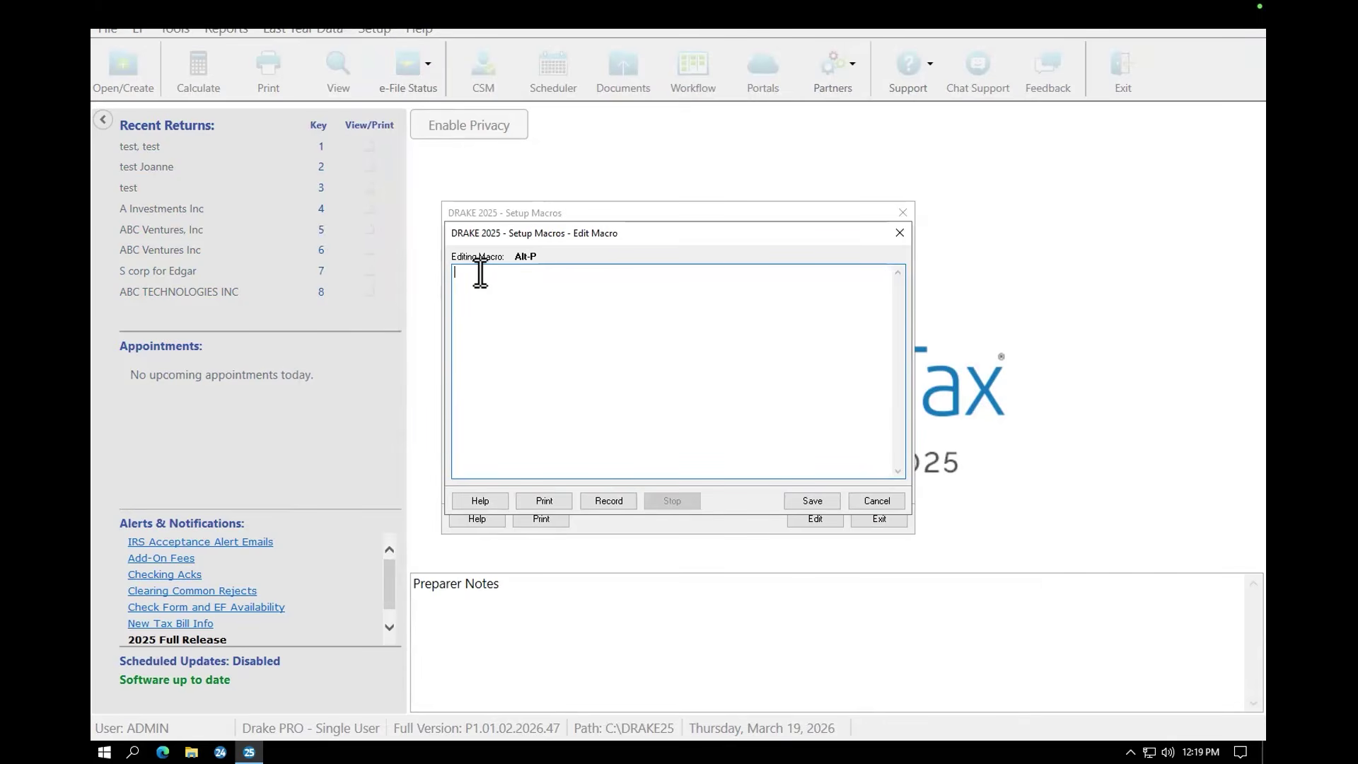
# Step: Record Alt-P keystrokes that jump to the PIN screen, enter the date and a PIN, then save
pyautogui.write('asd')
pyautogui.press('BackSpace')
pyautogui.press('BackSpace')
pyautogui.press('BackSpace')
pyautogui.write('PIN>[D]>')
pyautogui.press('BackSpace')
pyautogui.press('BackSpace')
pyautogui.press('BackSpace')
pyautogui.press('BackSpace')
pyautogui.press('BackSpace')
pyautogui.press('BackSpace')
pyautogui.press('BackSpace')
pyautogui.press('BackSpace')
pyautogui.click(609, 500)
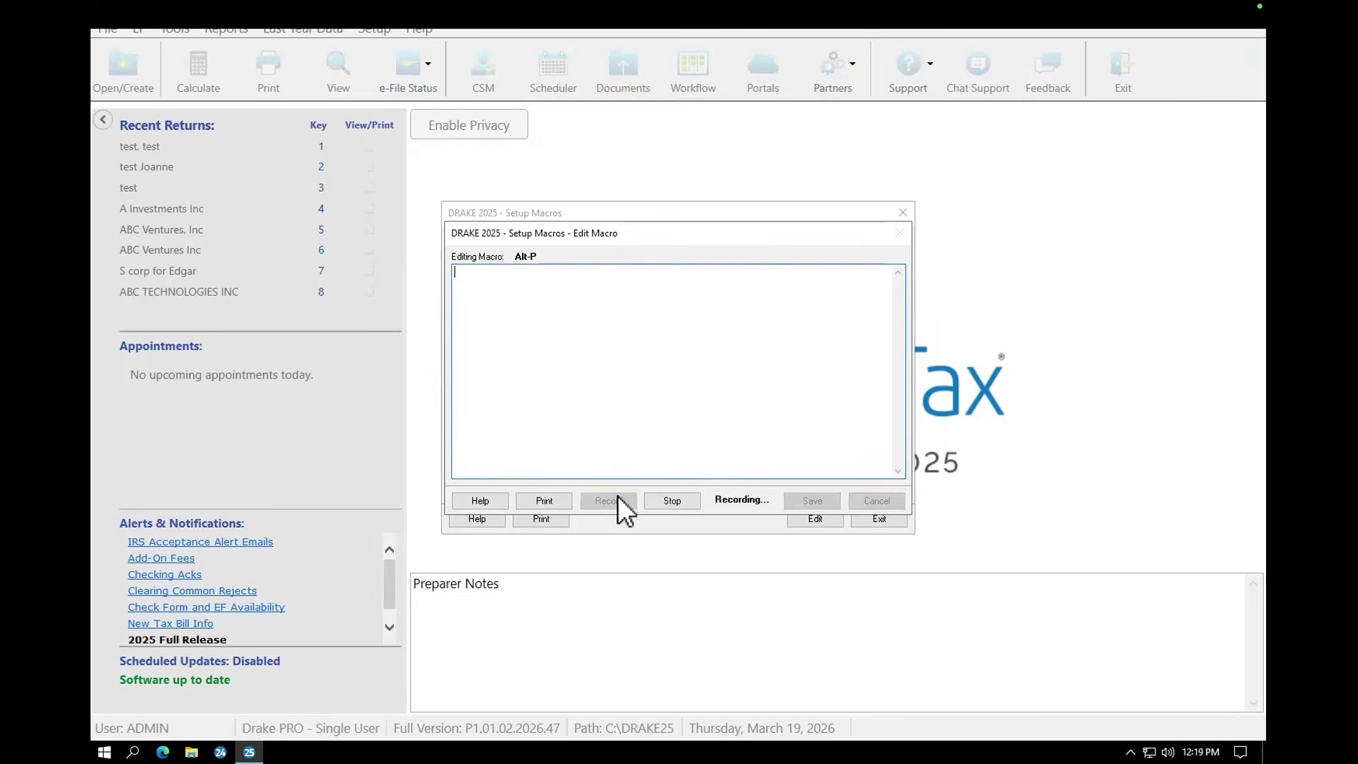
pyautogui.write('PIN>[D]>12345~')
pyautogui.click(681, 498)
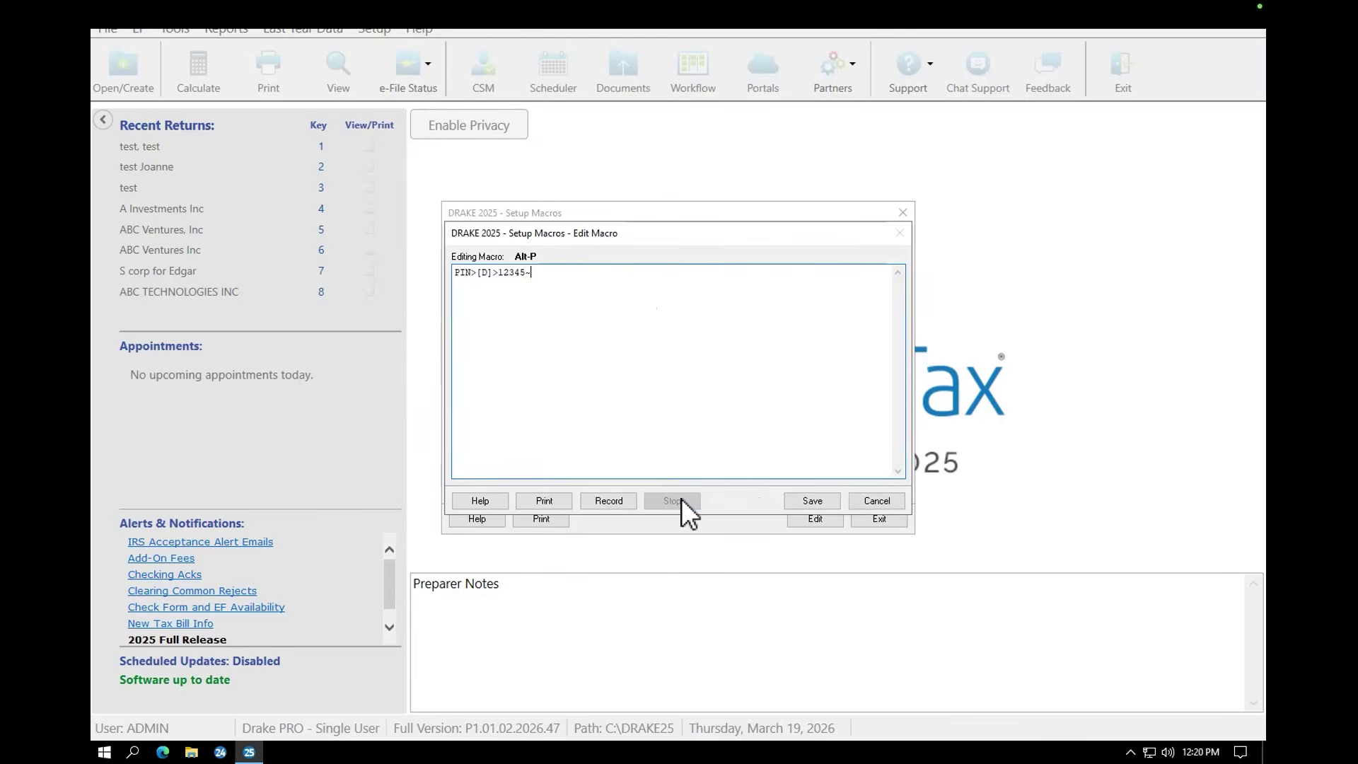
pyautogui.click(812, 499)
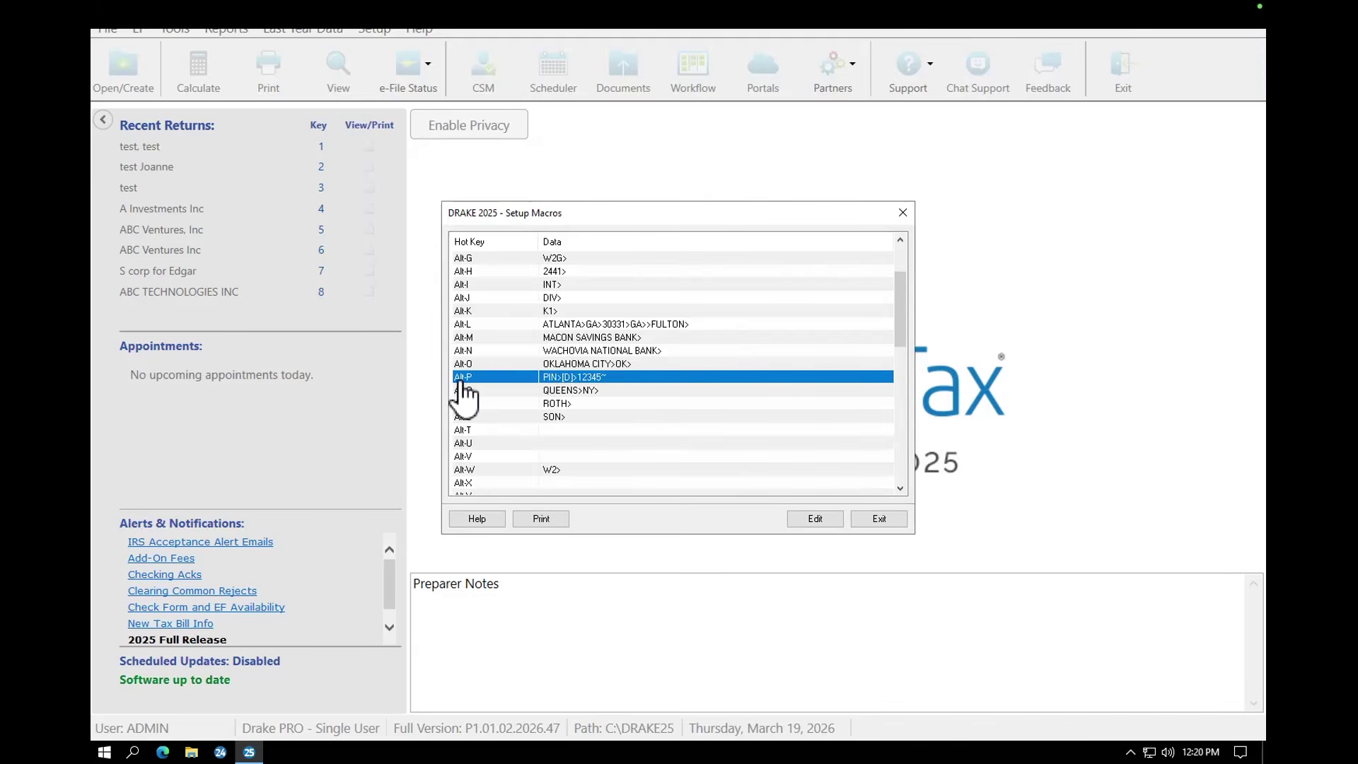
# Step: Close Setup Macros and reopen the test, test return in Data Entry
pyautogui.click(903, 212)
pyautogui.doubleClick(591, 177)
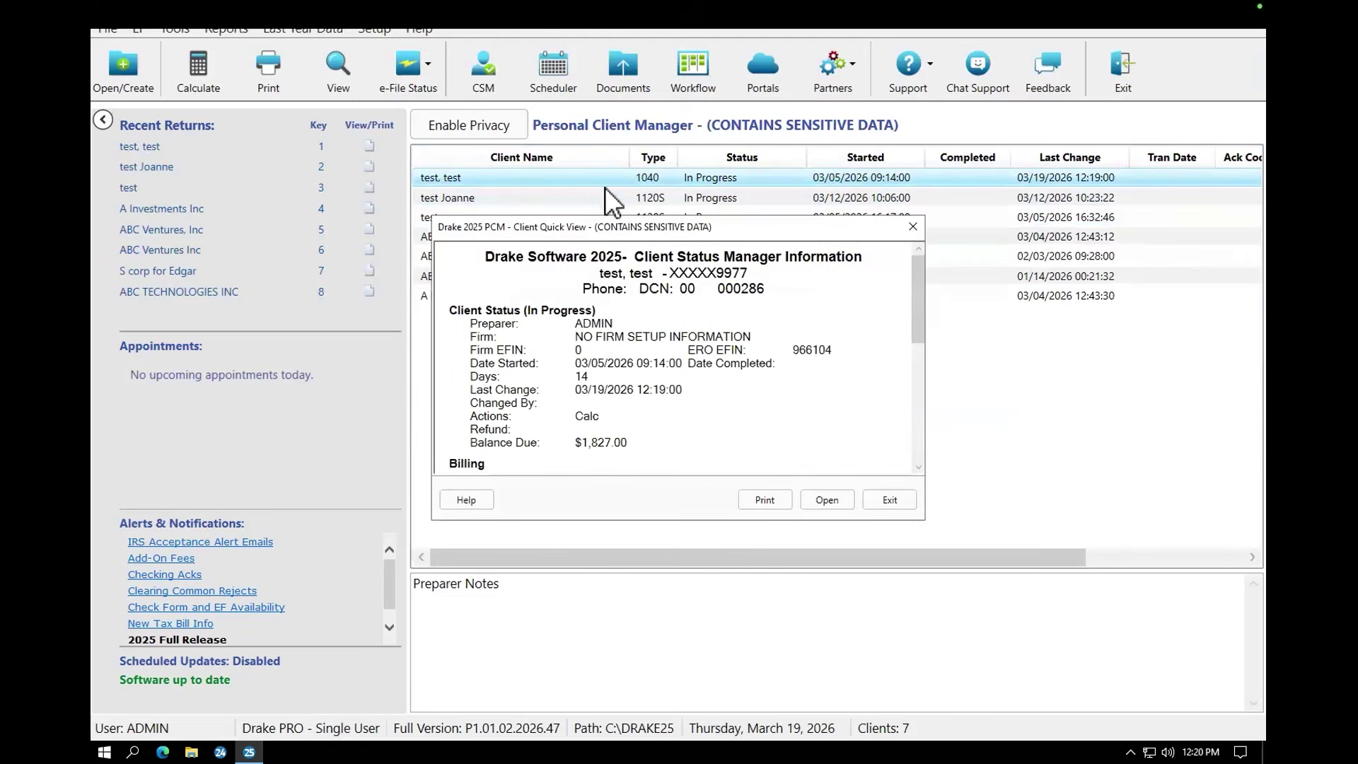
pyautogui.click(820, 497)
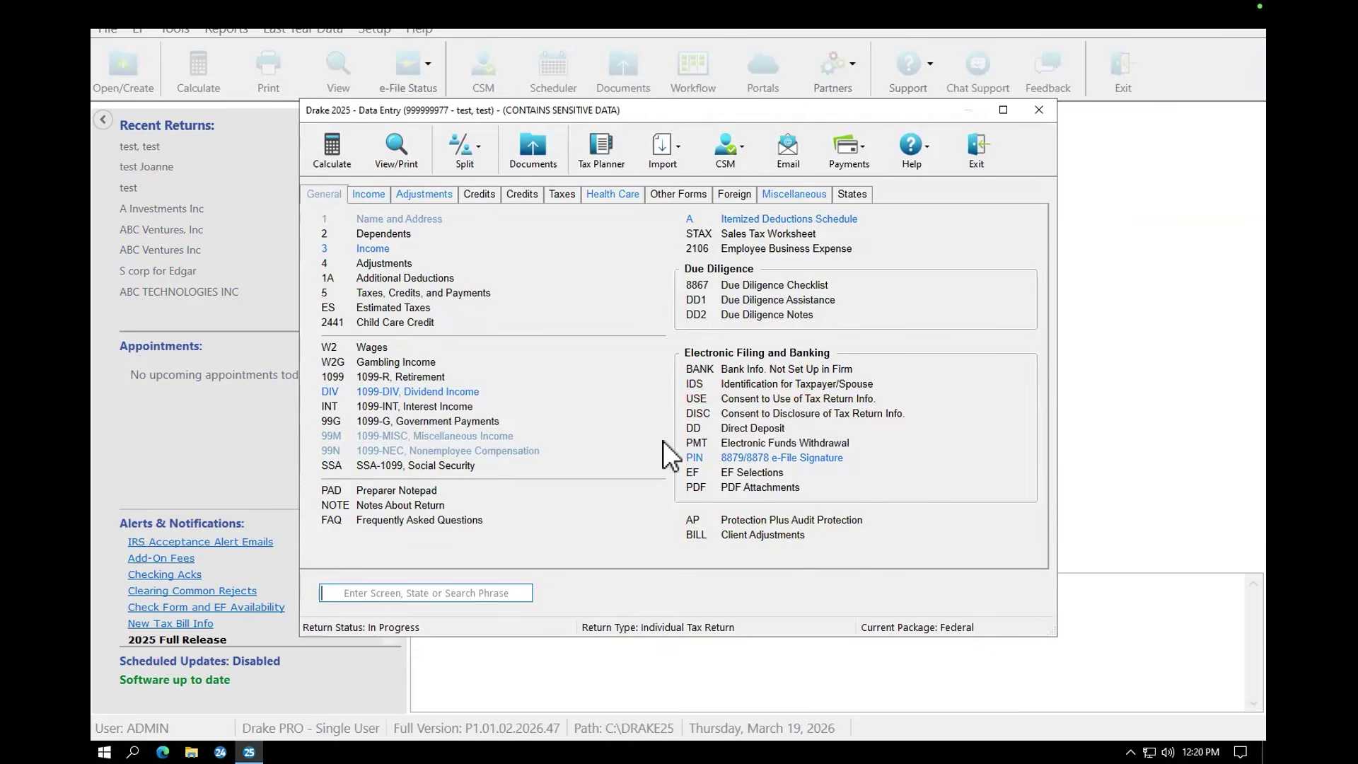
# Step: Open the PIN screen and check the 03-19-2026 date and ERO PIN fields
pyautogui.click(744, 459)
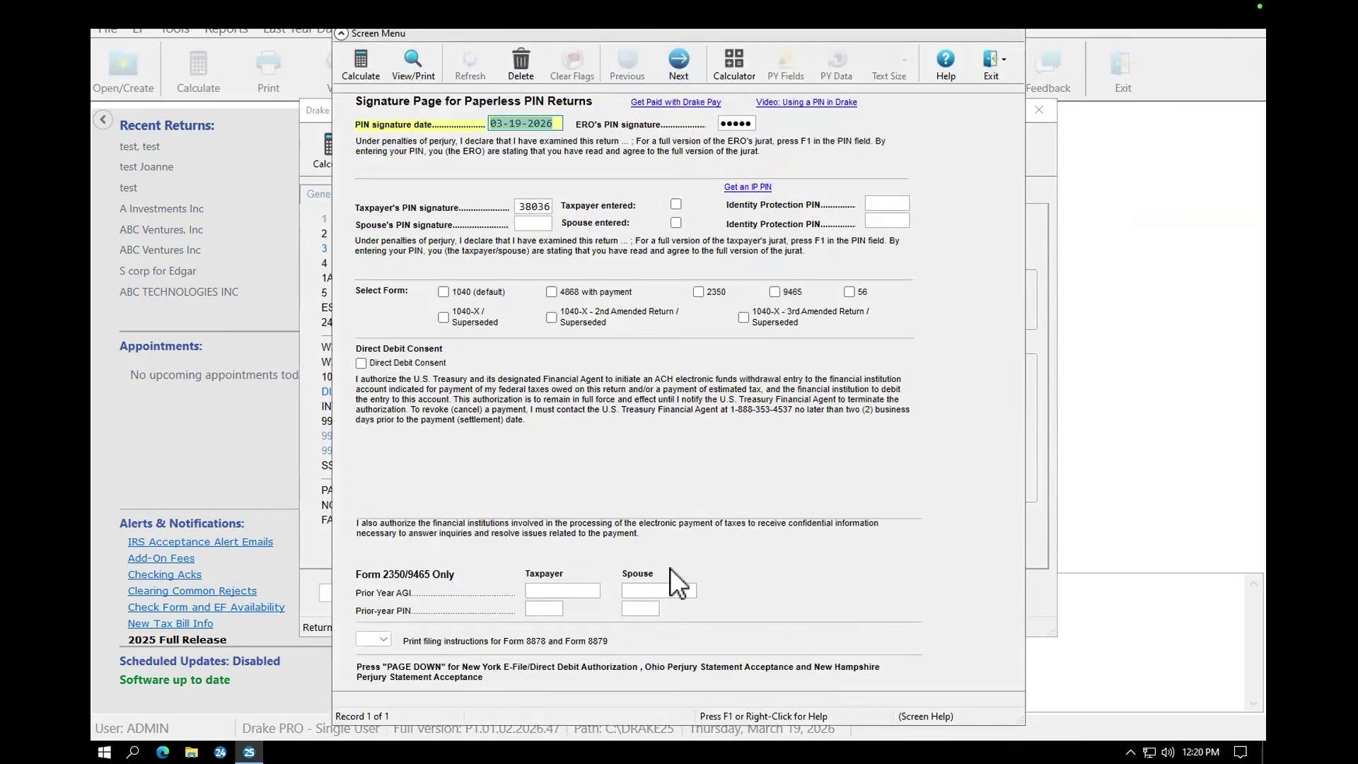
pyautogui.click(531, 123)
pyautogui.click(739, 124)
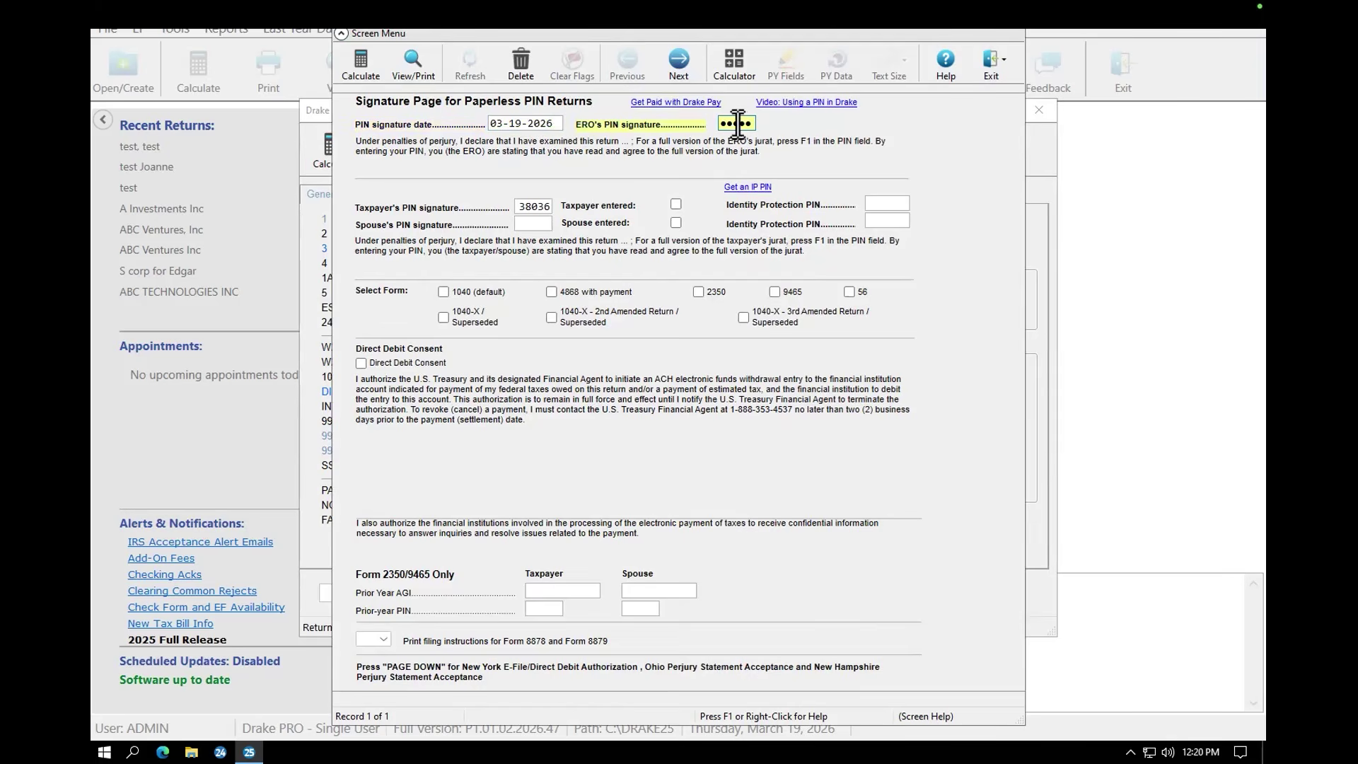
pyautogui.click(527, 122)
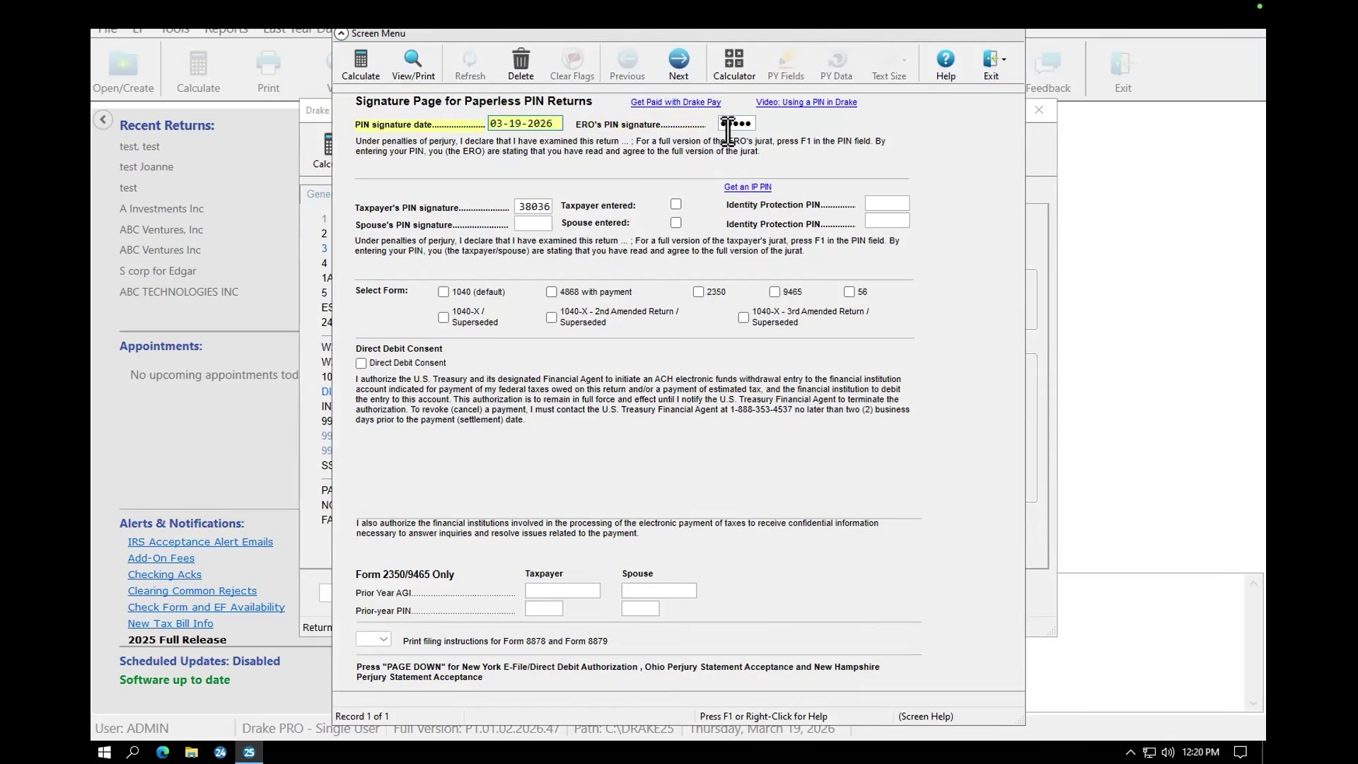
# Step: Close the PIN signature page and take WorkSpaces out of full screen
pyautogui.moveTo(1014, 48)
pyautogui.click(1017, 31)
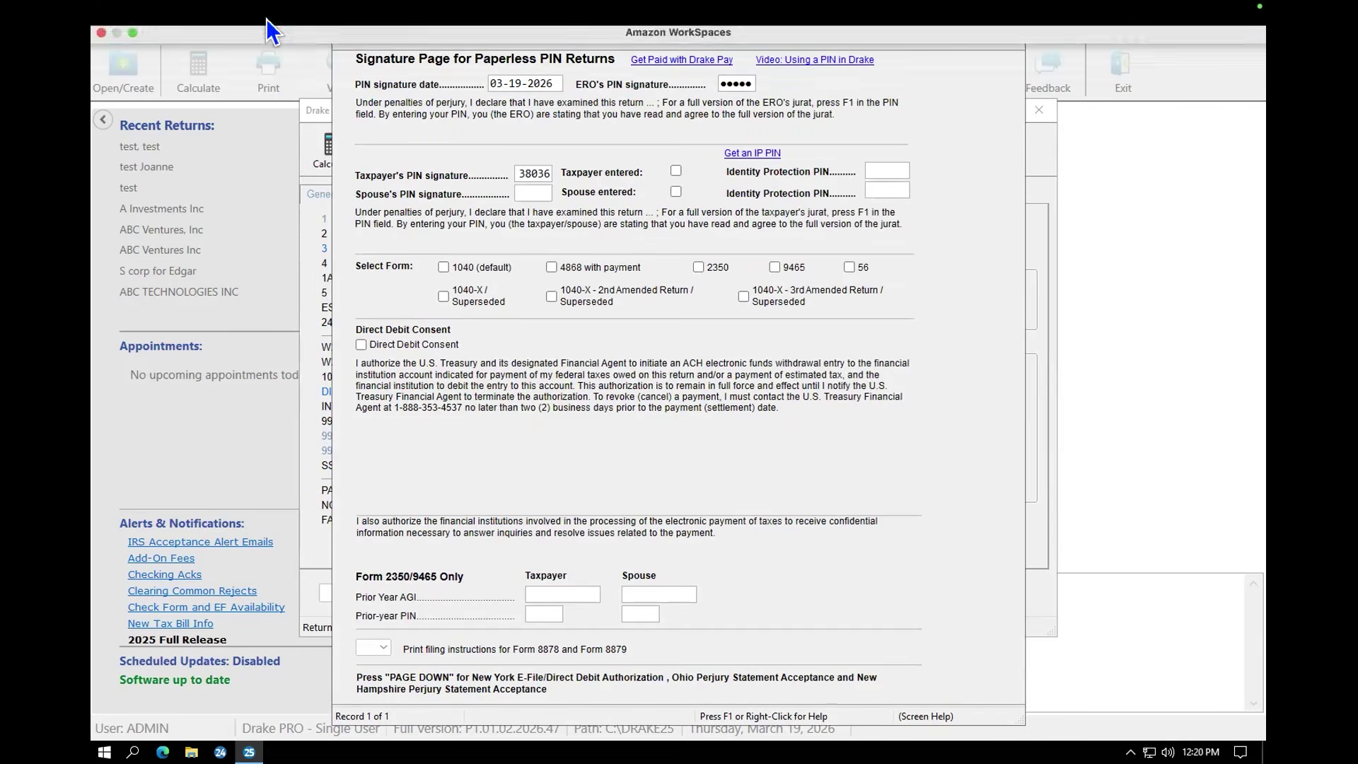
pyautogui.click(131, 34)
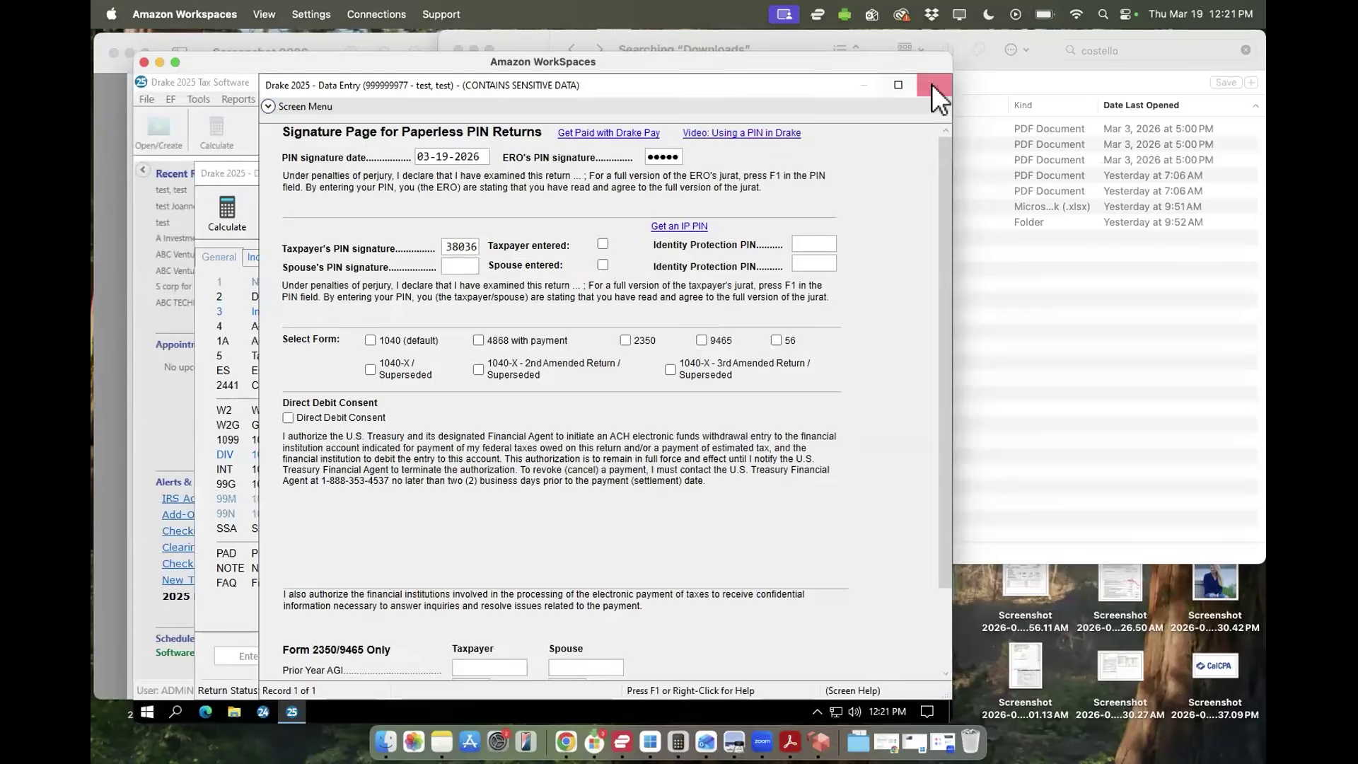
pyautogui.click(933, 85)
pyautogui.click(175, 63)
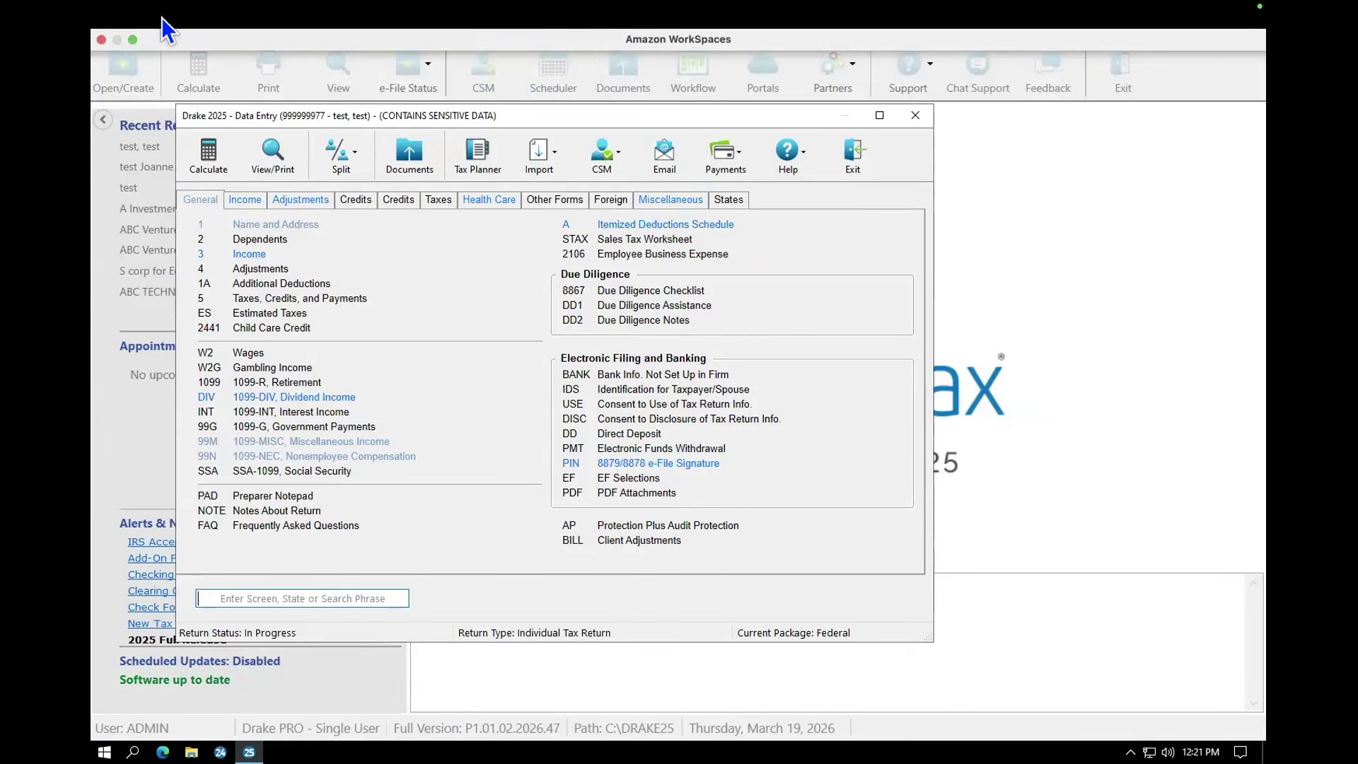
pyautogui.click(129, 38)
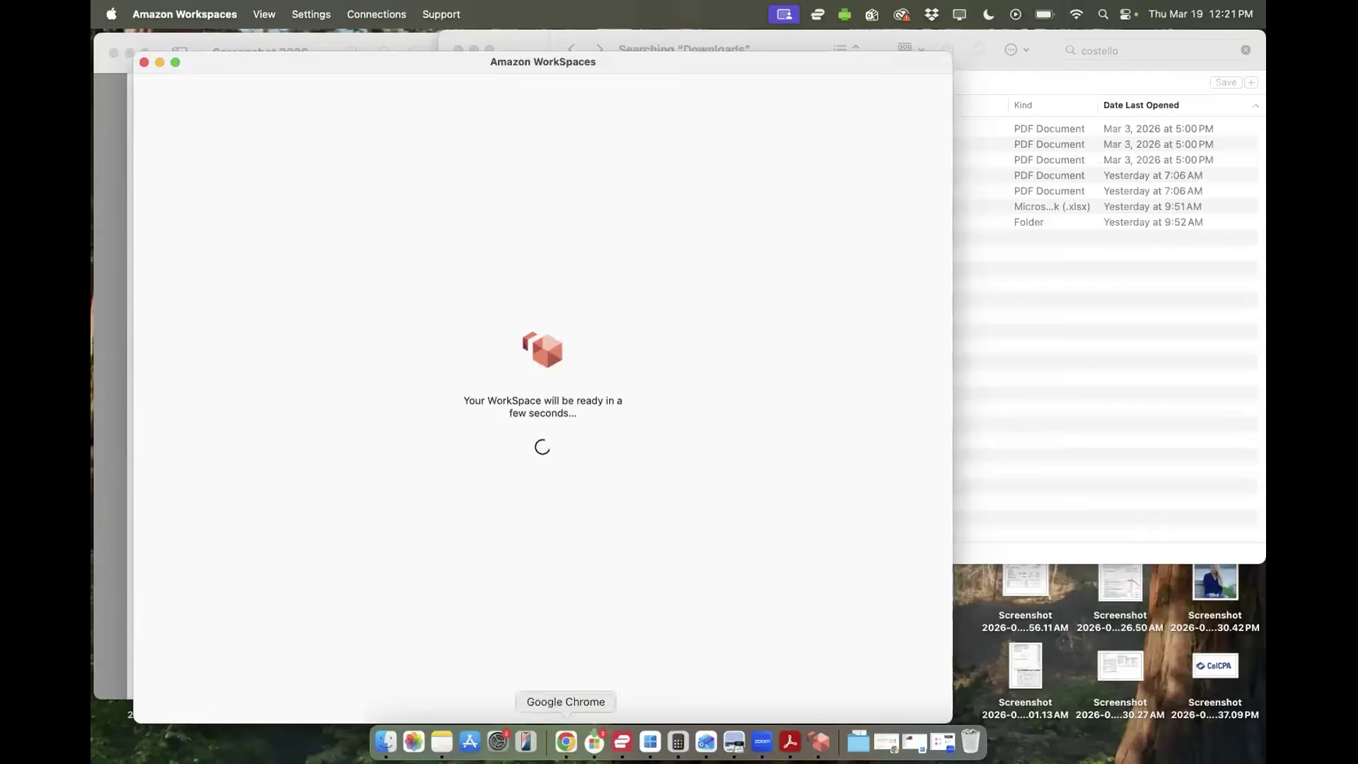
pyautogui.click(563, 739)
pyautogui.scroll(-15, 700, 389)
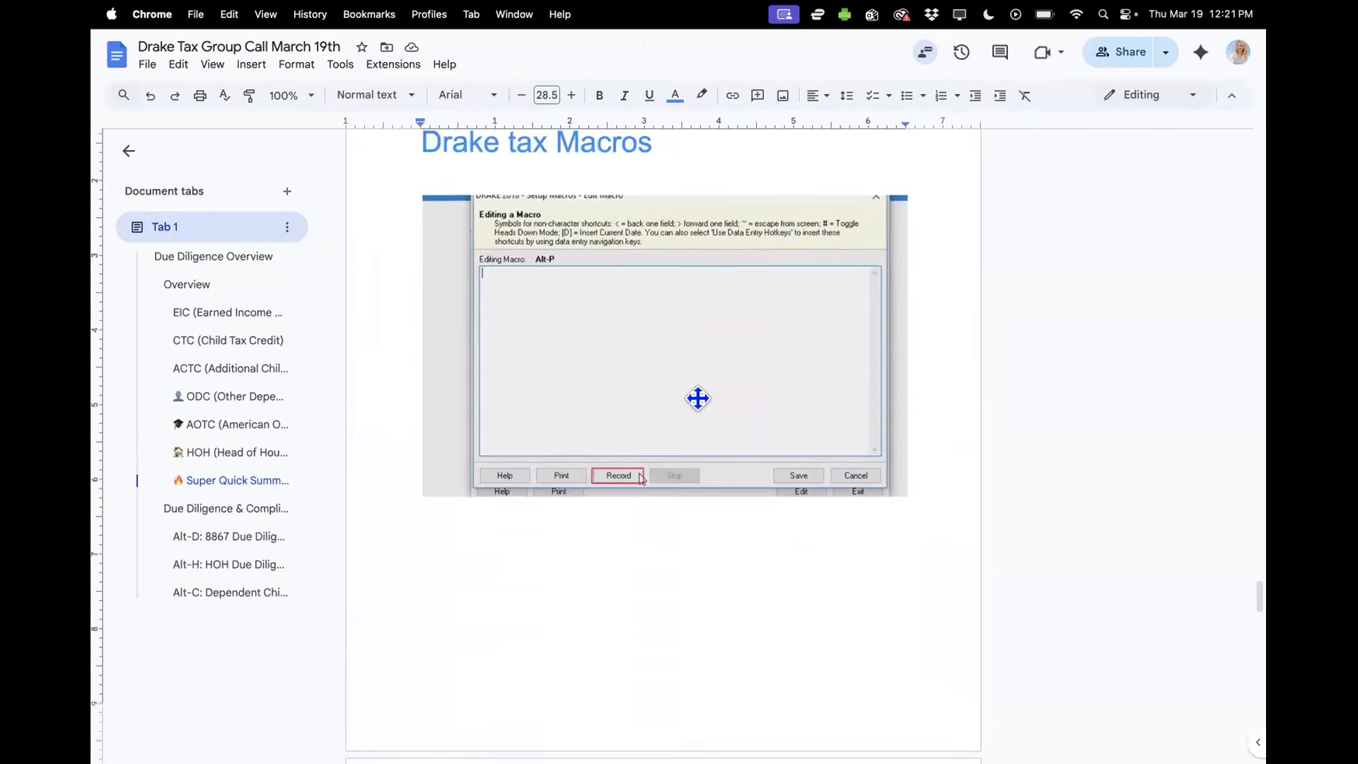
pyautogui.scroll(-3, 697, 397)
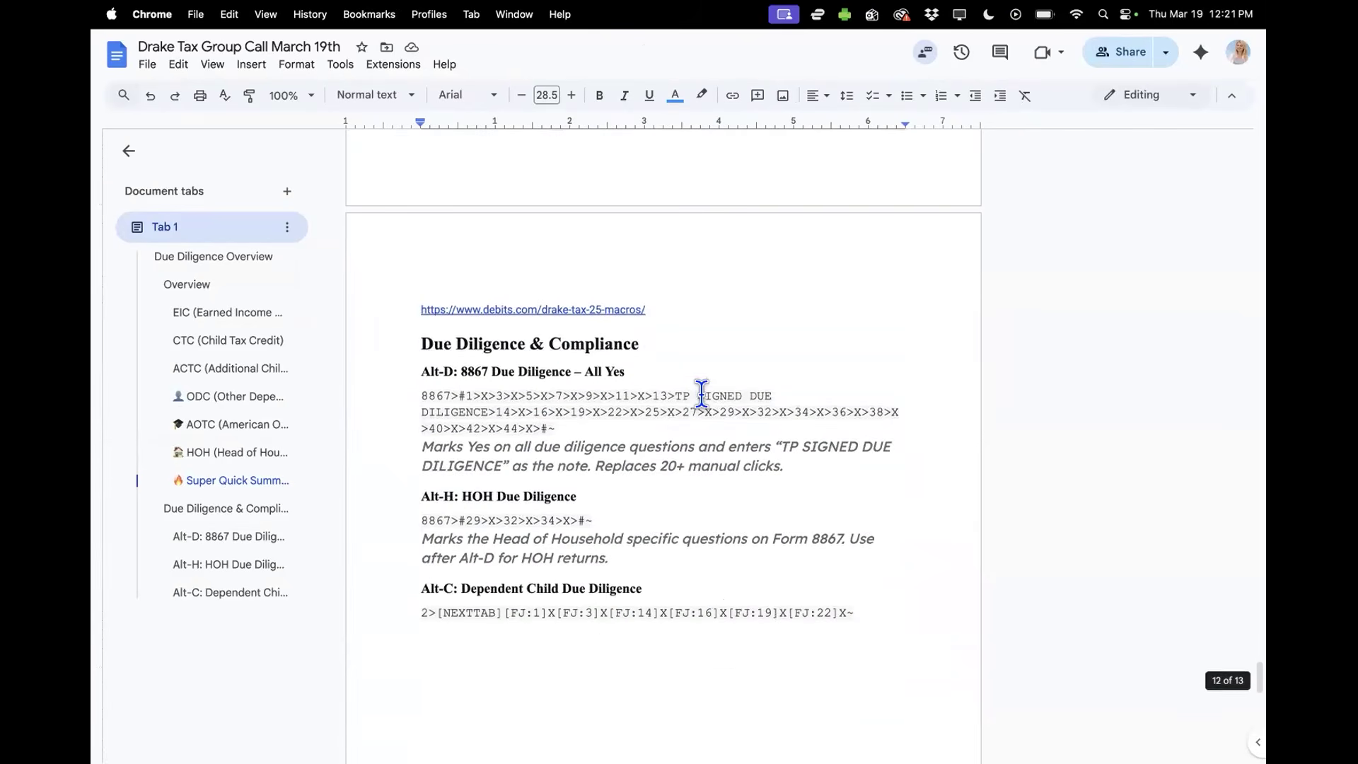
pyautogui.moveTo(629, 309); pyautogui.dragTo(423, 309)
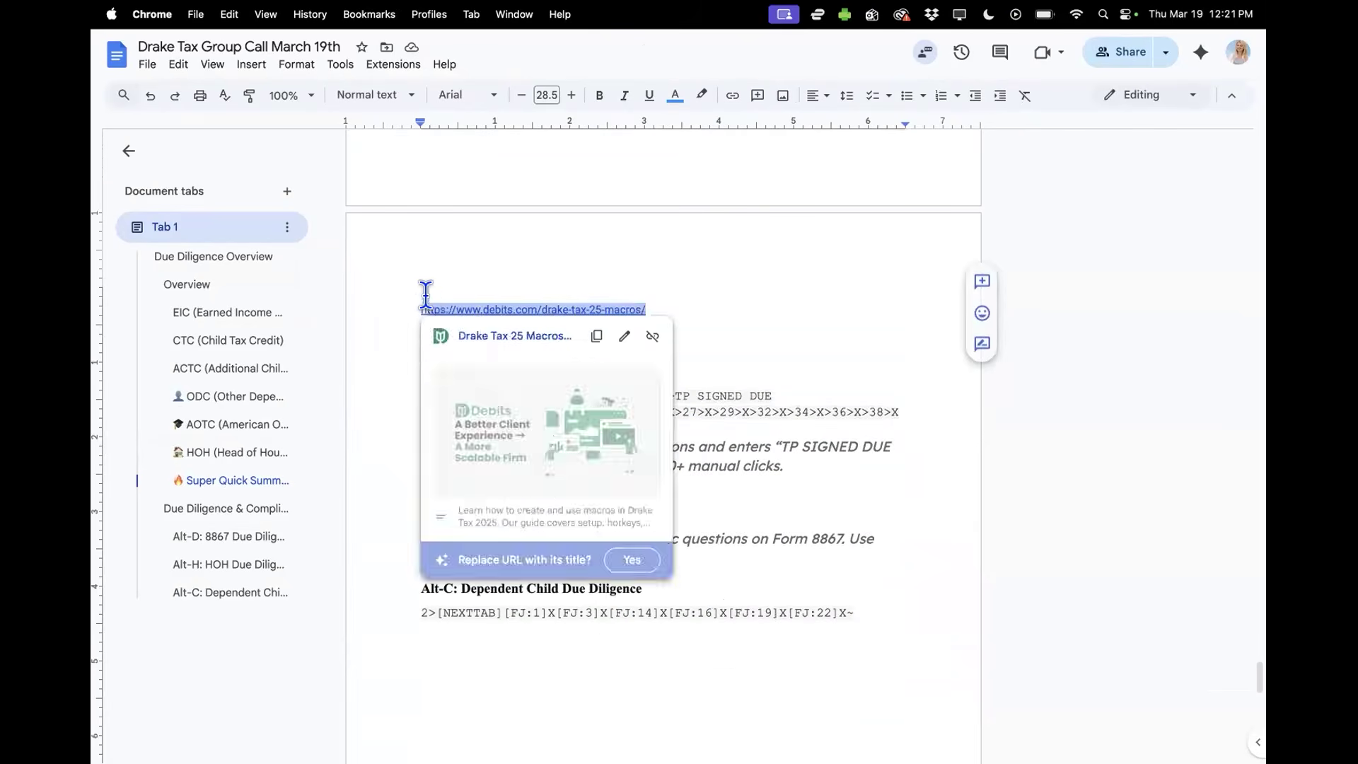
pyautogui.click(604, 309)
pyautogui.moveTo(646, 309); pyautogui.dragTo(423, 309)
pyautogui.press('super+c')
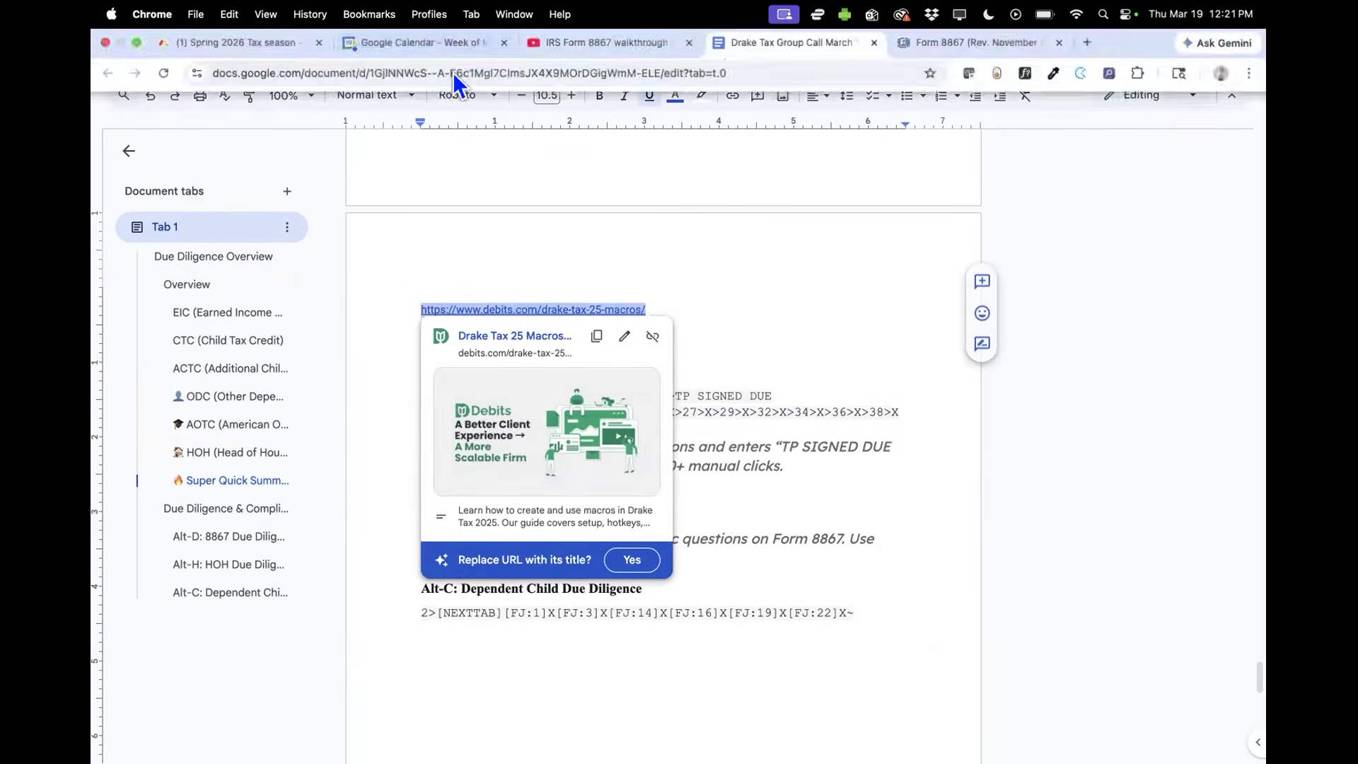
# Step: Load the Drake Tax 25 Macros page in a new tab from the copied link
pyautogui.click(1086, 45)
pyautogui.press('super+v')
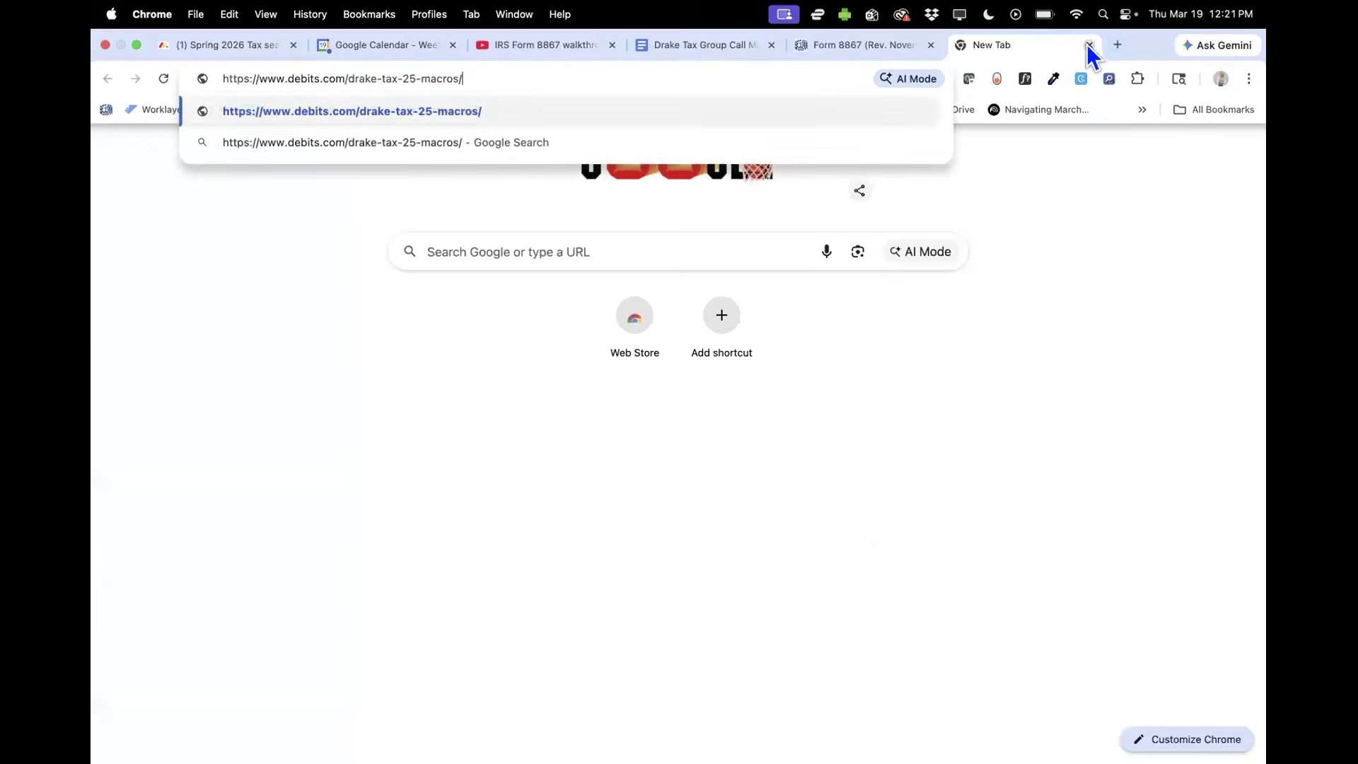
pyautogui.press('Return')
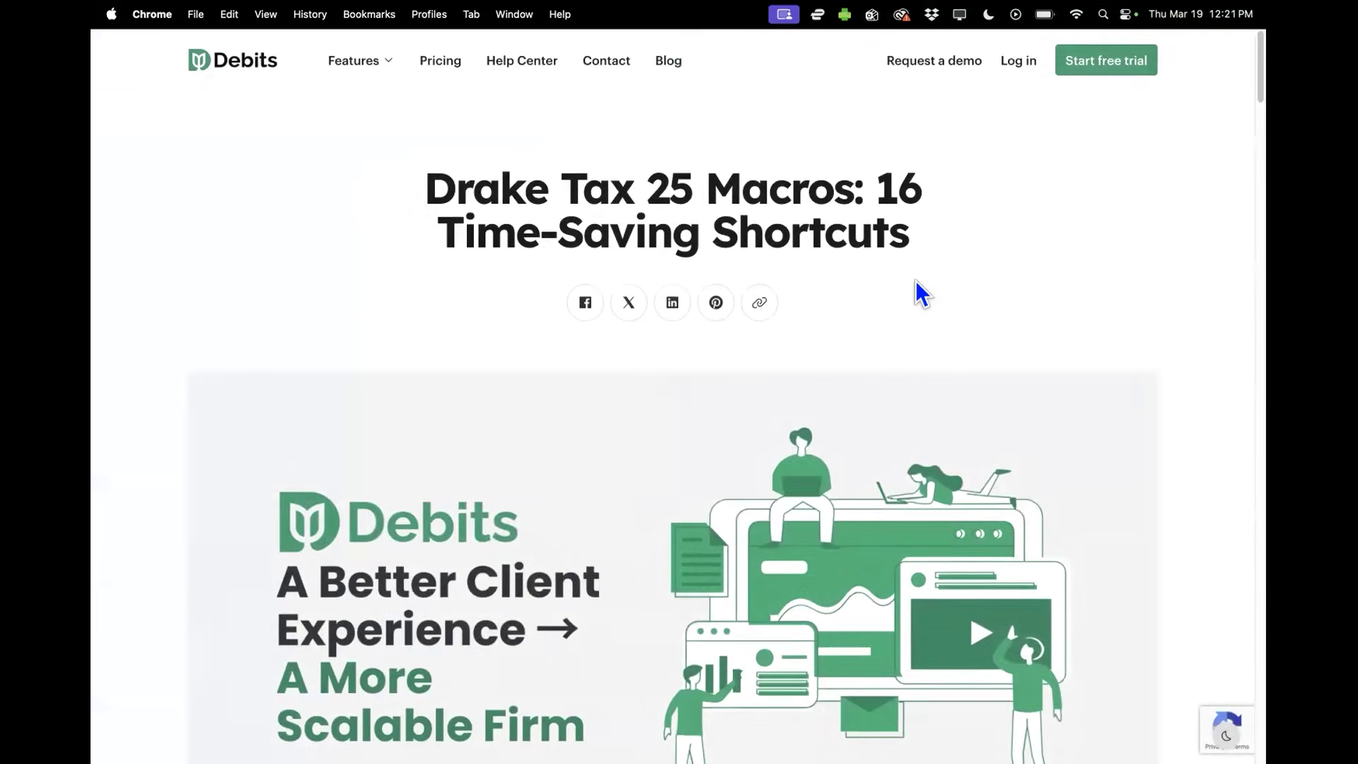
pyautogui.moveTo(447, 177); pyautogui.dragTo(706, 190)
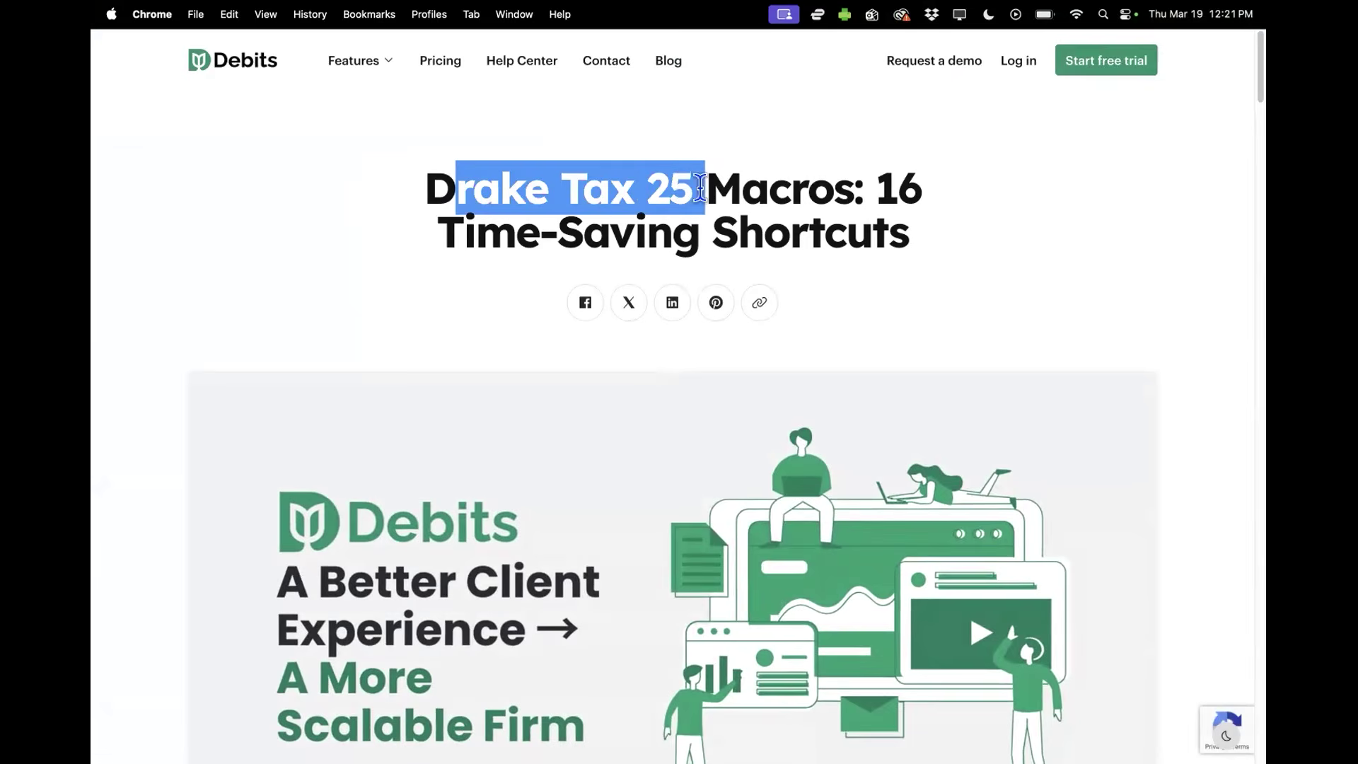
pyautogui.scroll(-6, 469, 428)
pyautogui.scroll(-13, 466, 422)
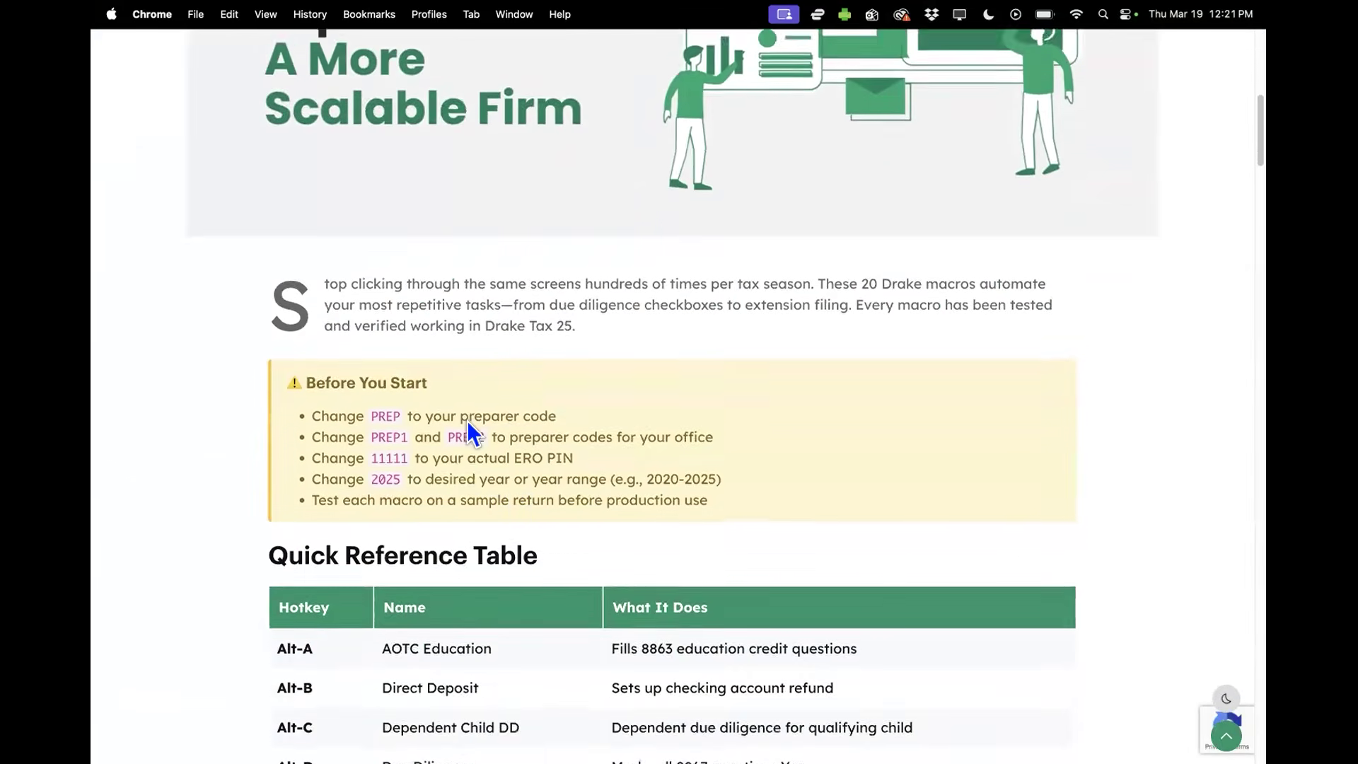
pyautogui.scroll(-6, 470, 418)
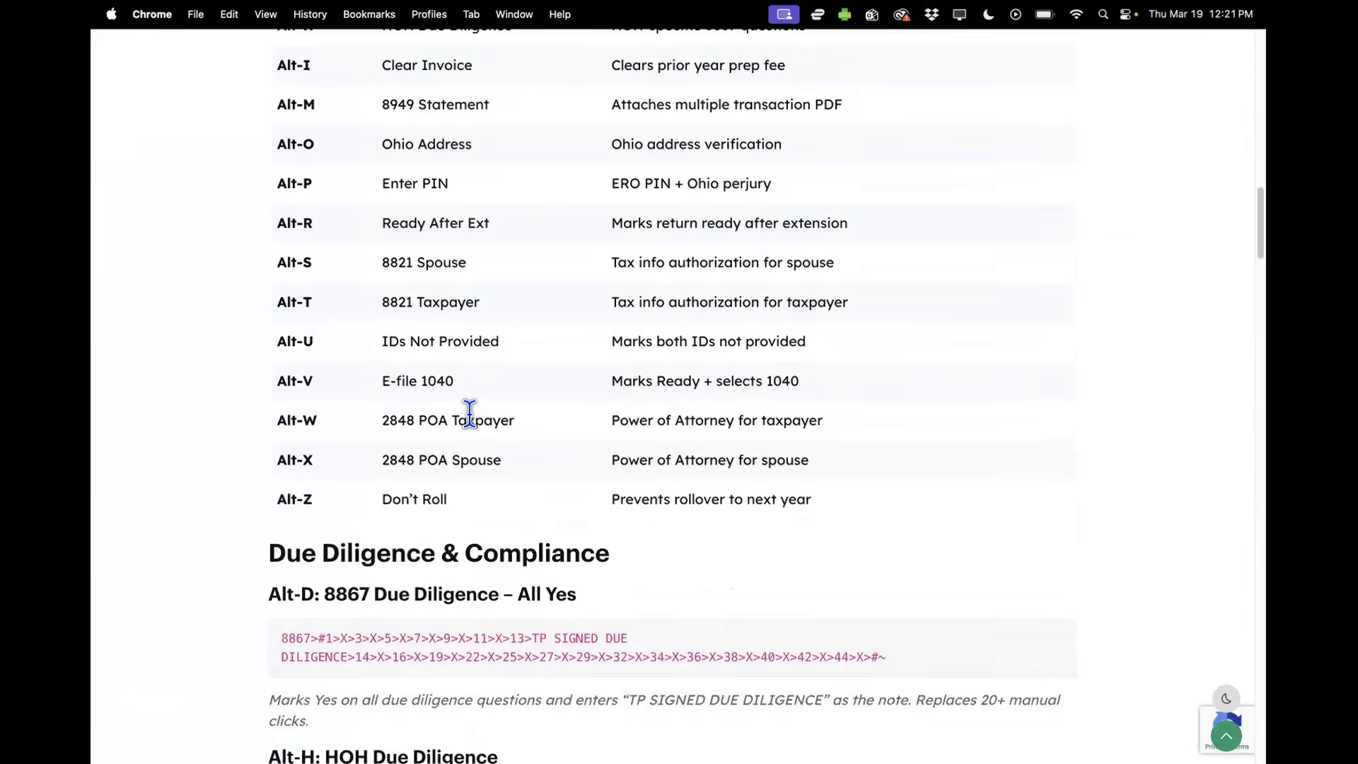
# Step: Highlight the Due Diligence & Compliance heading and review the Alt-D macro code
pyautogui.doubleClick(304, 349)
pyautogui.moveTo(304, 350); pyautogui.dragTo(615, 355)
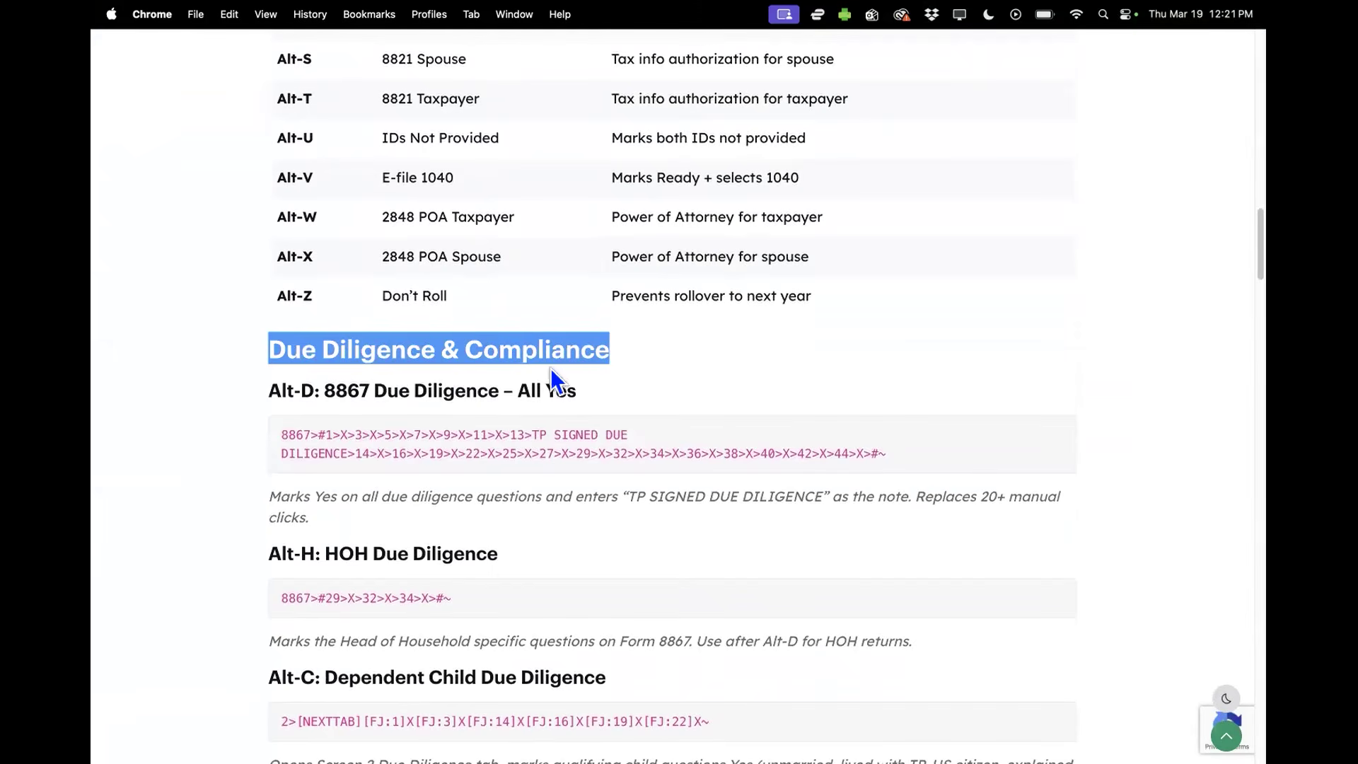
pyautogui.click(460, 433)
pyautogui.click(282, 427)
pyautogui.scroll(-1, 293, 434)
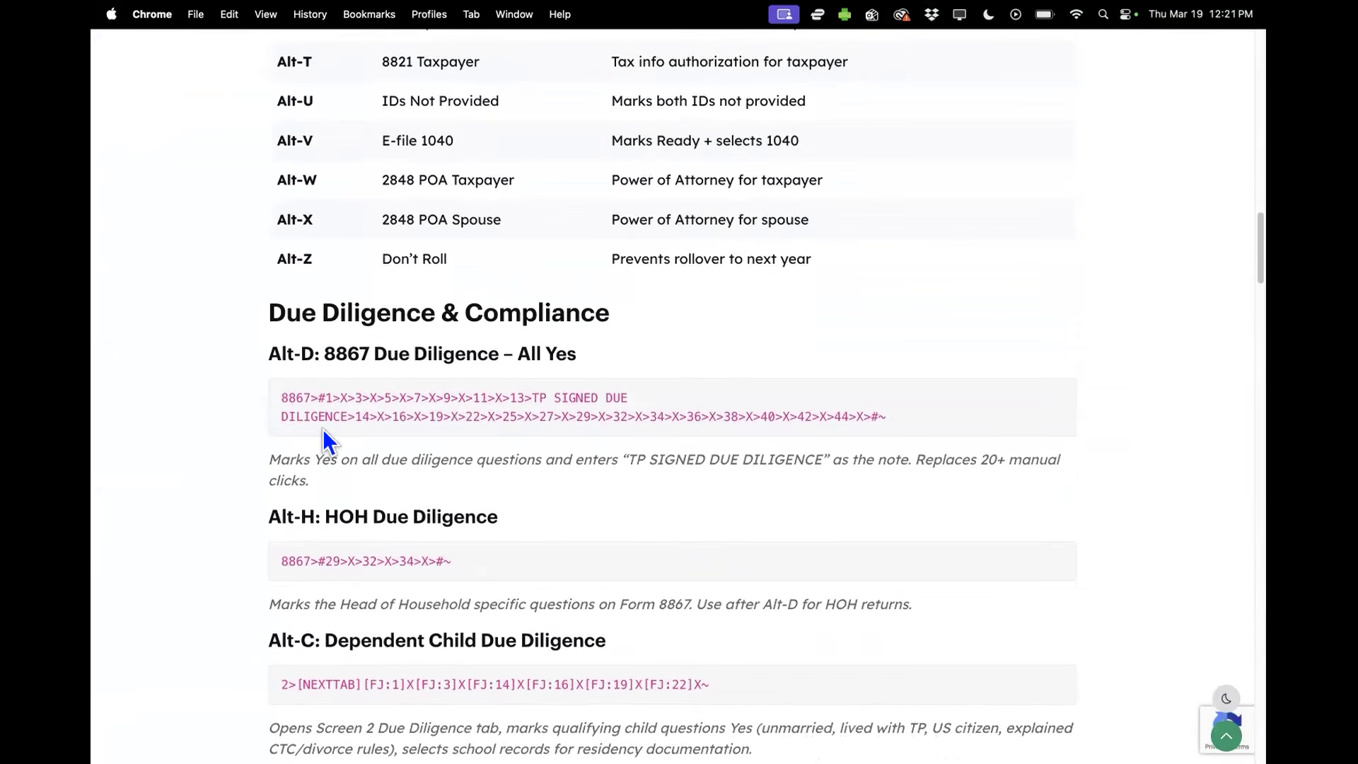
pyautogui.moveTo(282, 397); pyautogui.dragTo(311, 398)
pyautogui.moveTo(435, 416); pyautogui.dragTo(496, 415)
pyautogui.click(899, 416)
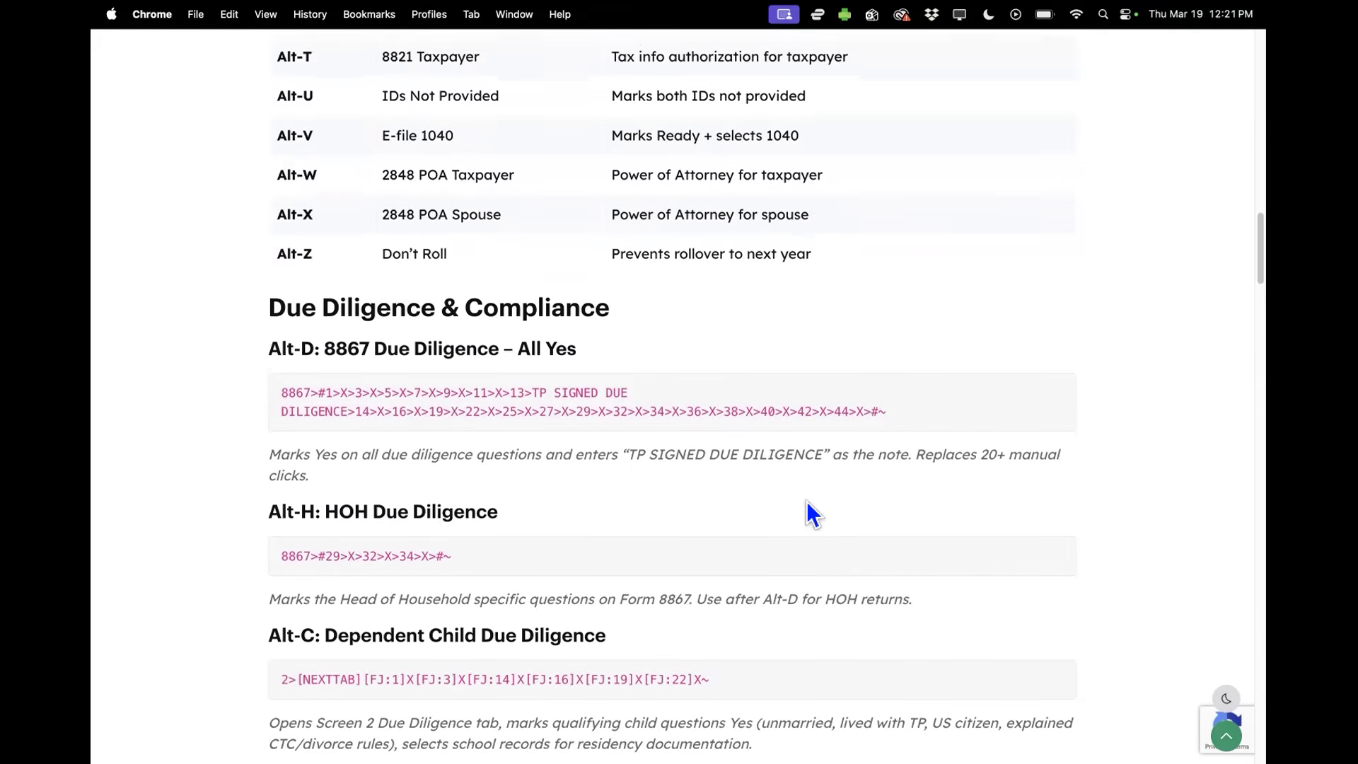
# Step: Scroll on to review the Alt-H (HOH) and Alt-C macros
pyautogui.scroll(-2, 806, 500)
pyautogui.moveTo(322, 313); pyautogui.dragTo(375, 313)
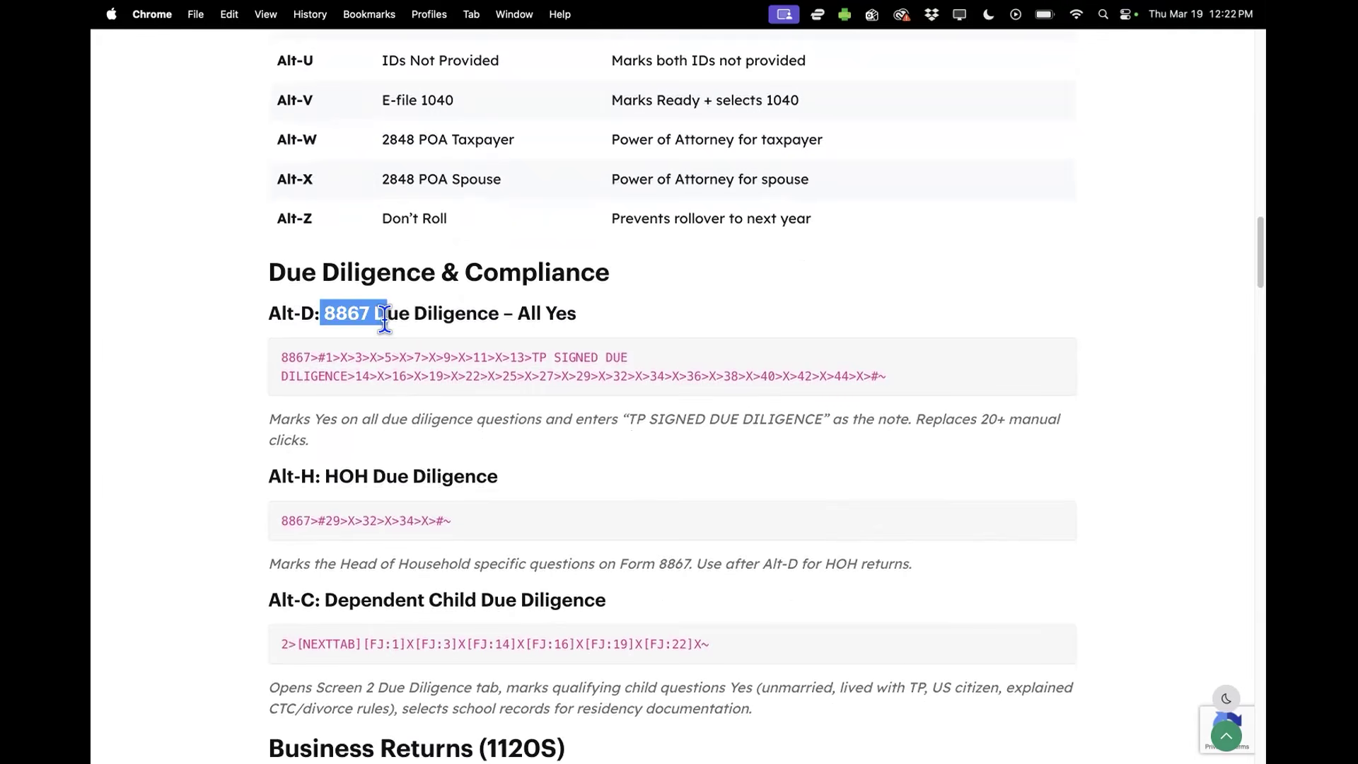
pyautogui.moveTo(324, 474); pyautogui.dragTo(362, 473)
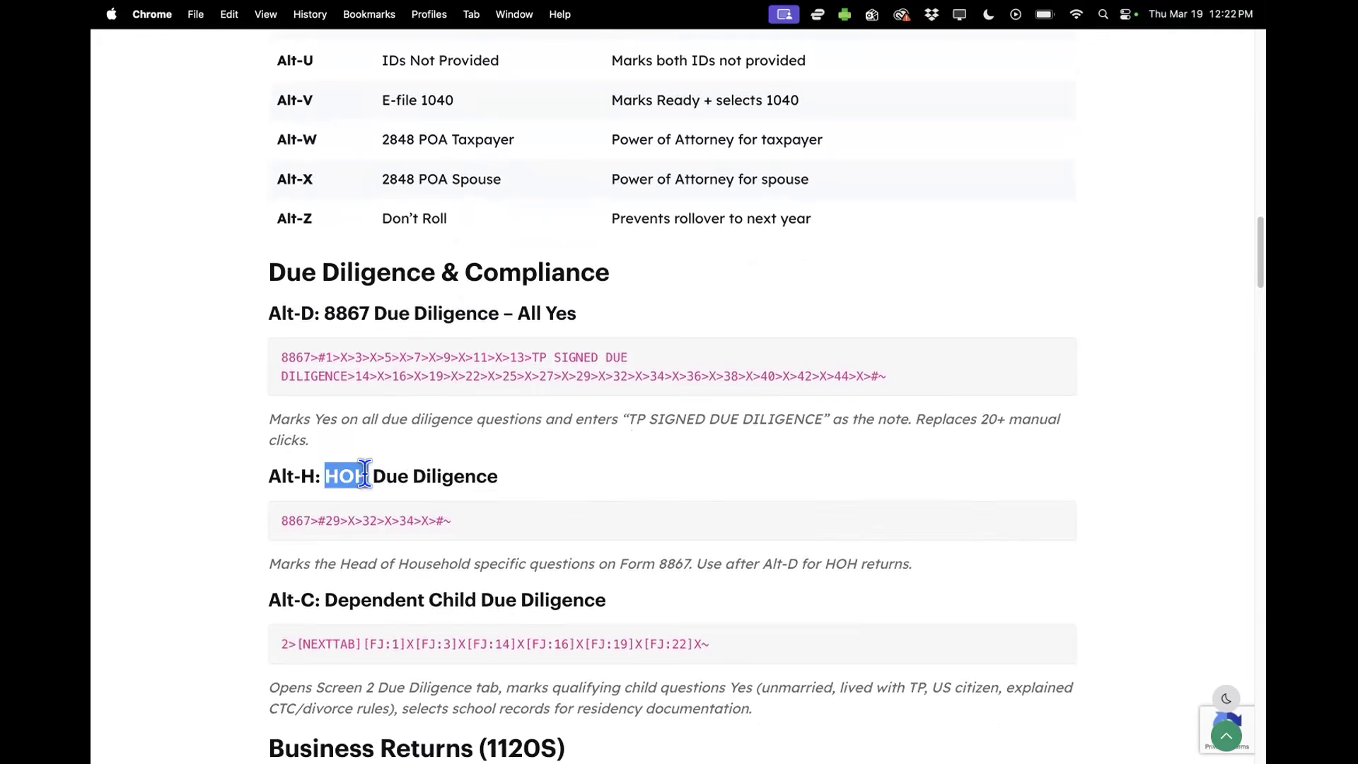
pyautogui.scroll(-3, 491, 548)
pyautogui.scroll(-3, 490, 547)
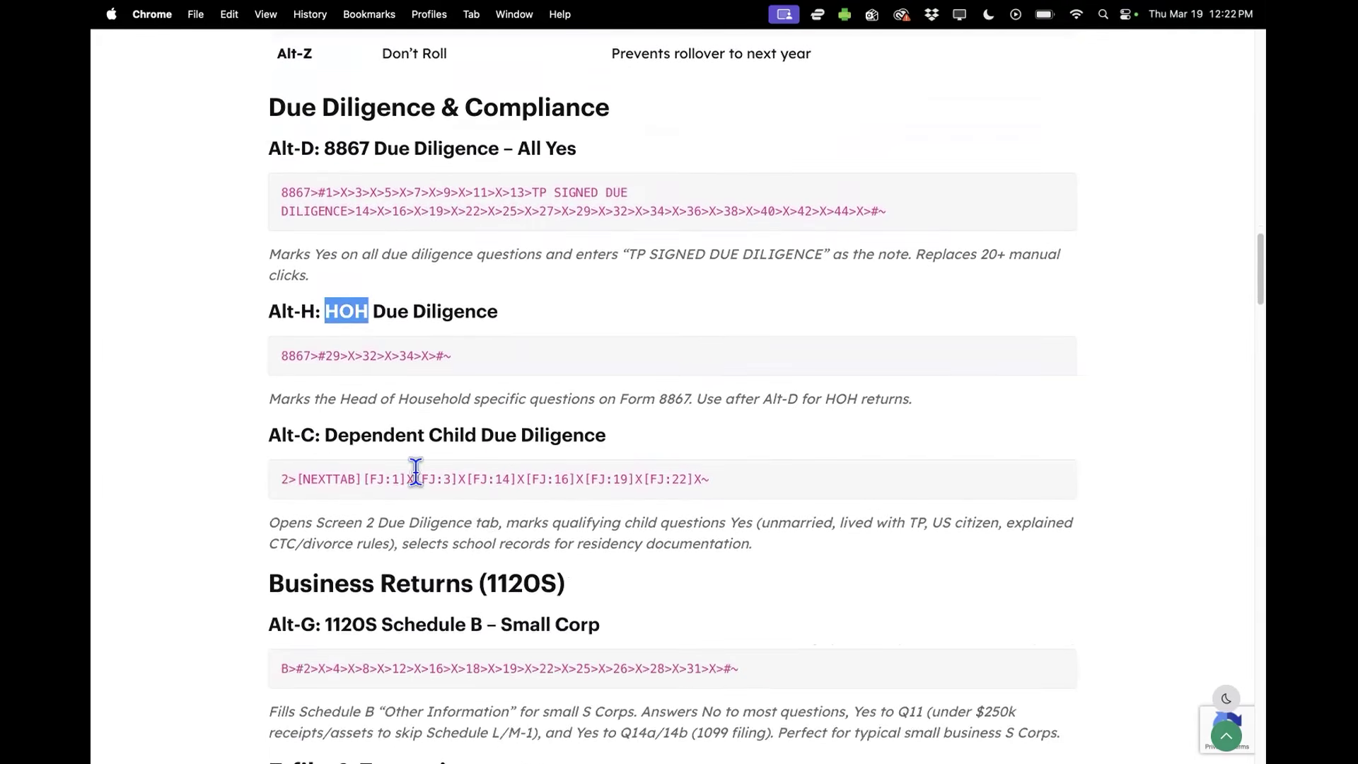
pyautogui.moveTo(325, 435); pyautogui.dragTo(628, 443)
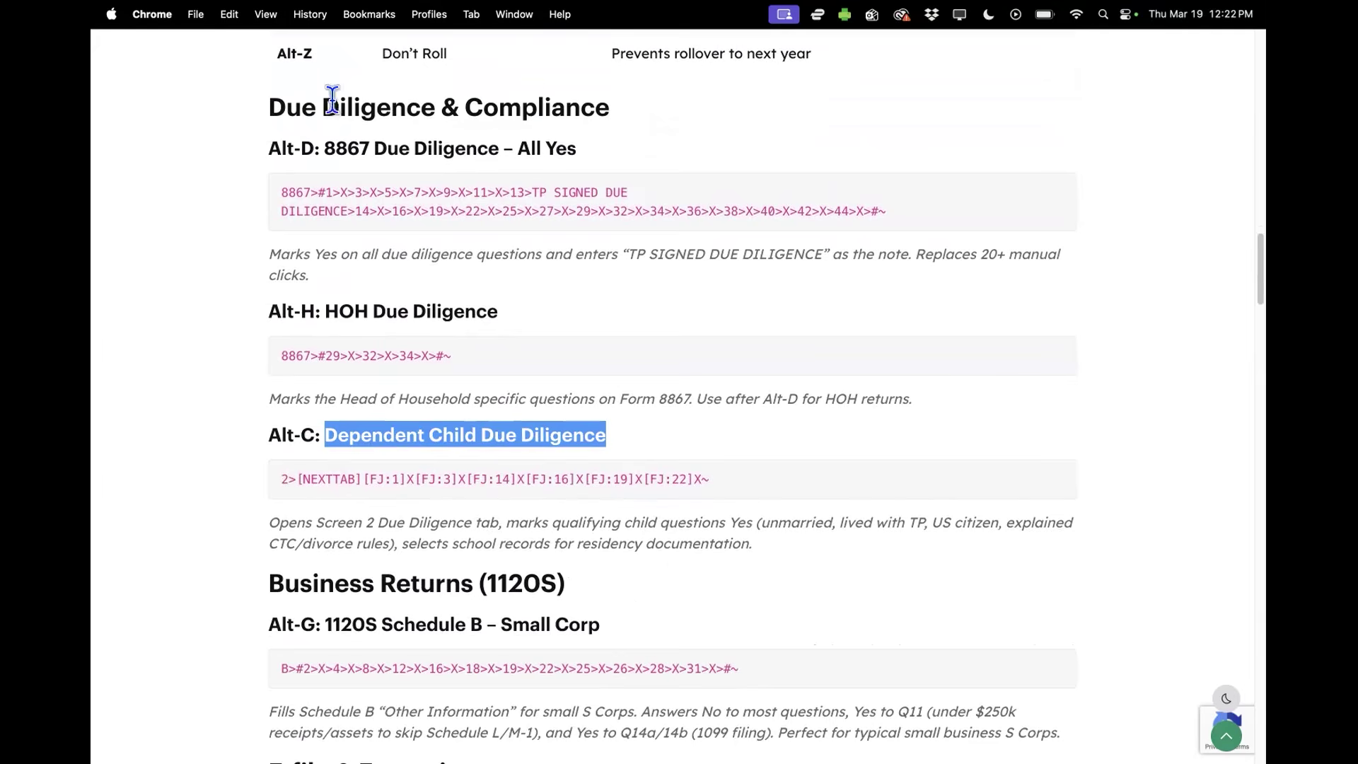
pyautogui.moveTo(241, 7)
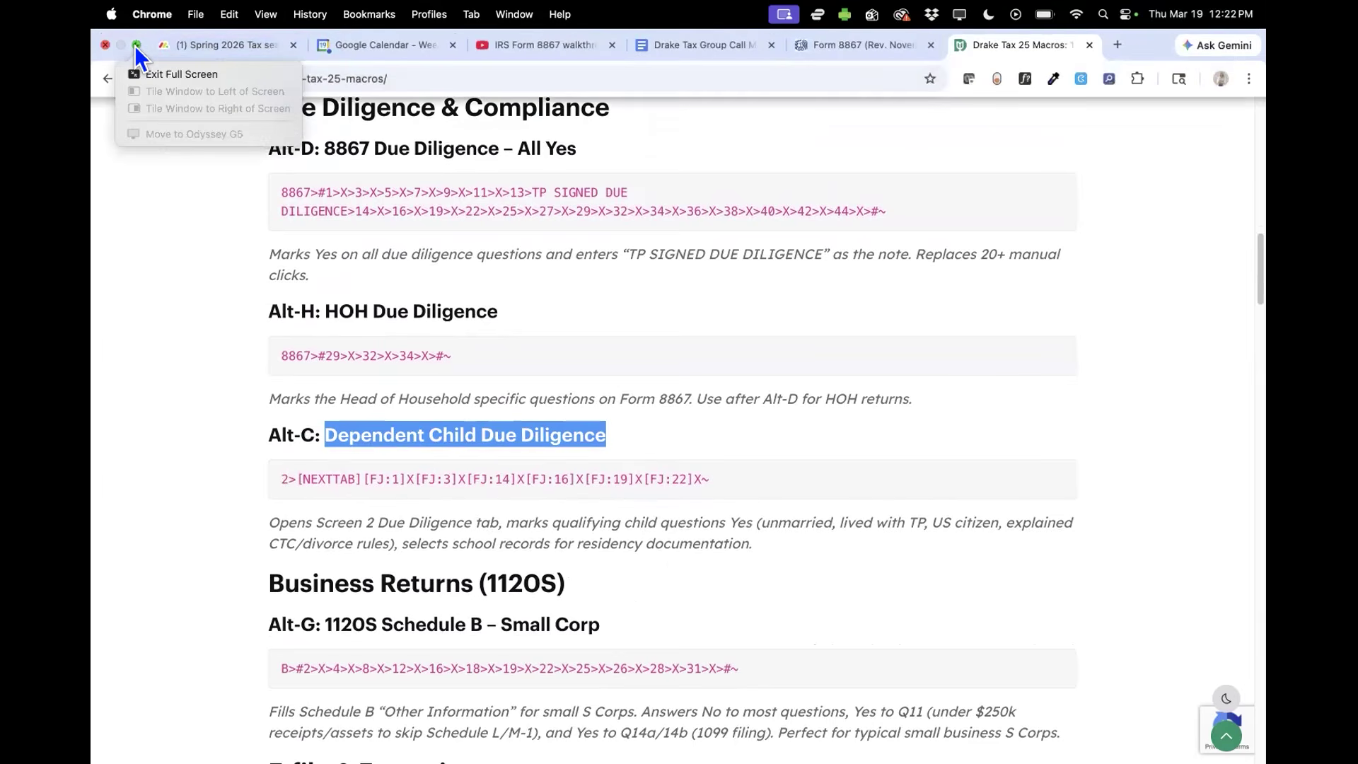